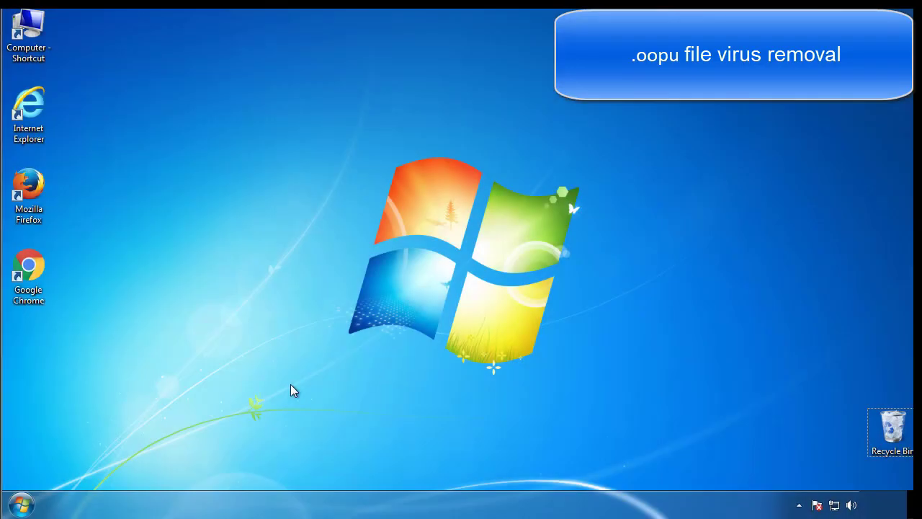
Enable minimal Safe boot in System Configuration (msconfig) and restart the computer into safe mode, closing the help window
{"action": "left_click", "coordinate": [22, 505]}
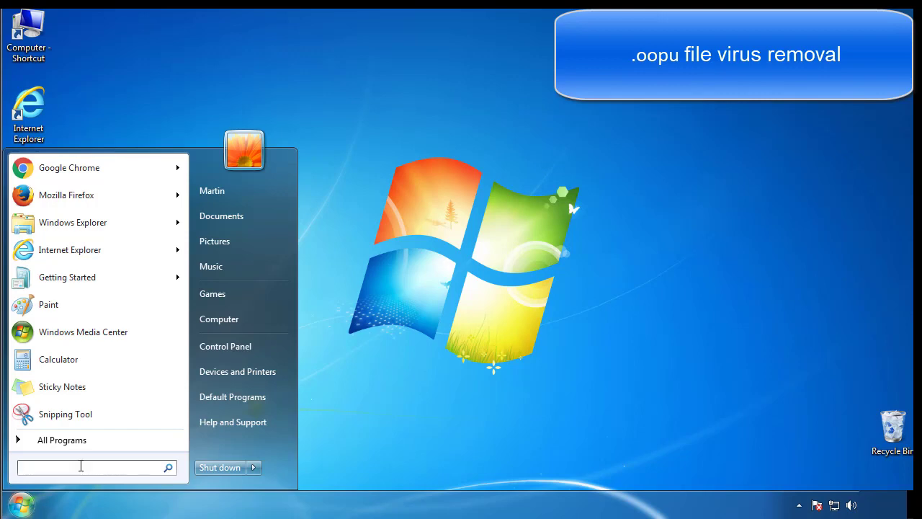
{"action": "type", "text": "msconfig"}
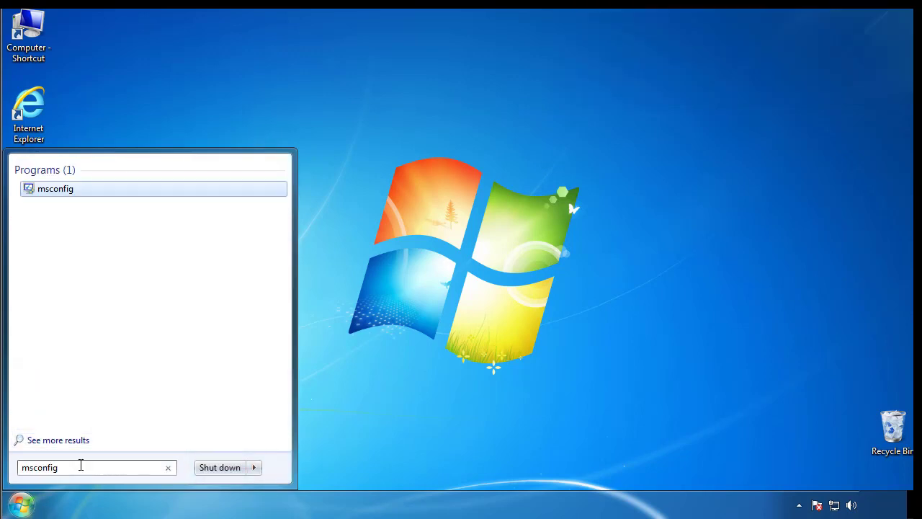
{"action": "key", "text": "Return"}
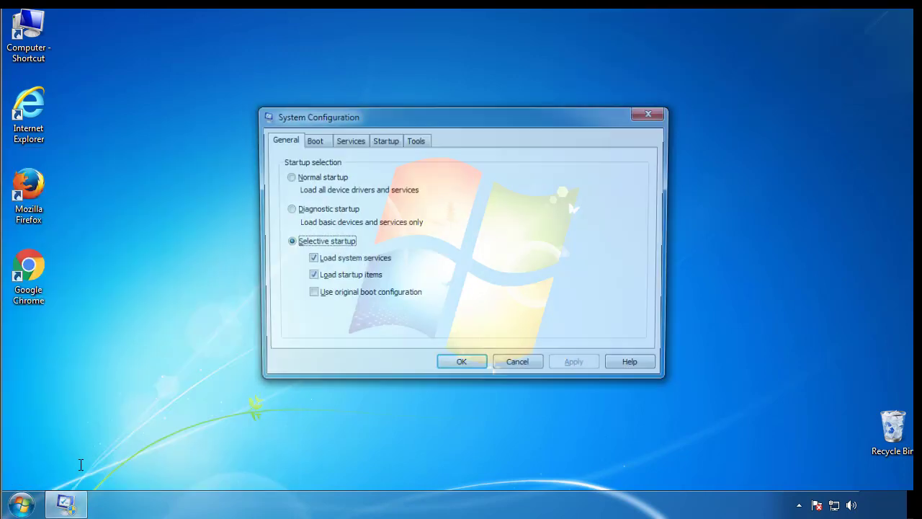
{"action": "left_click", "coordinate": [311, 141]}
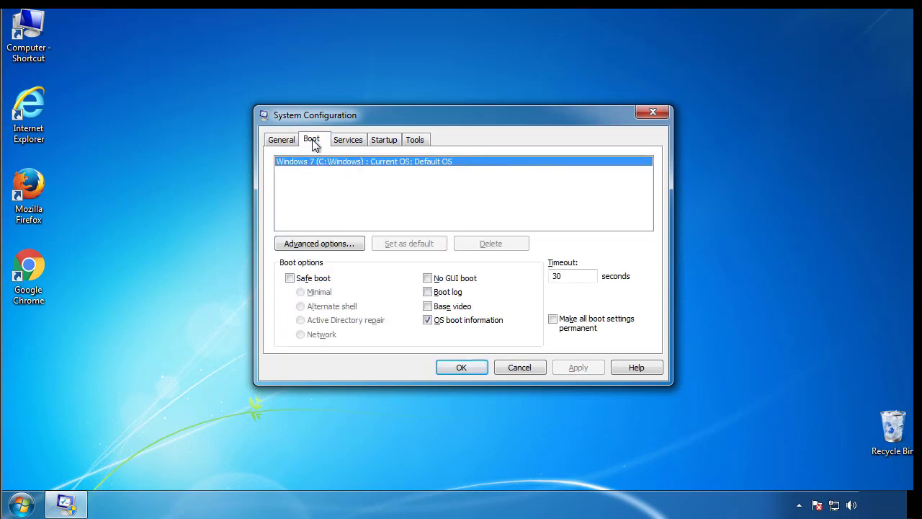
{"action": "left_click", "coordinate": [289, 278]}
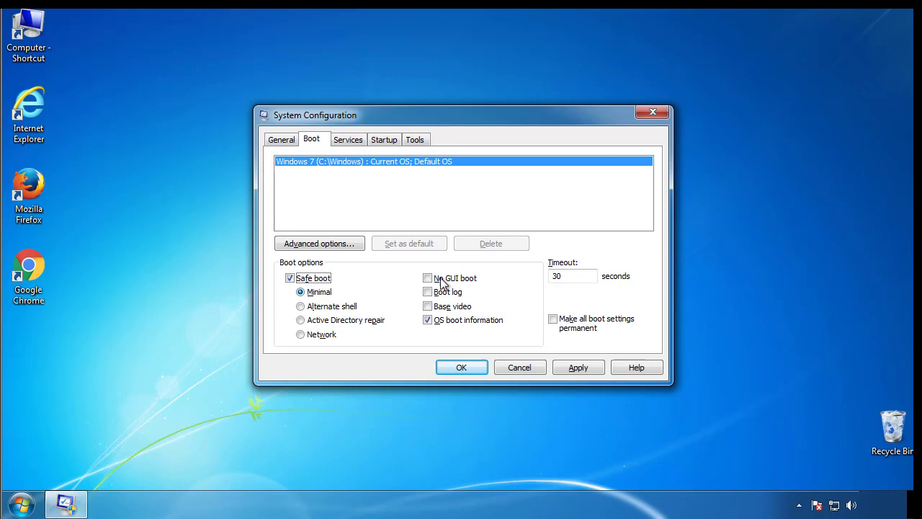
{"action": "left_click", "coordinate": [474, 372]}
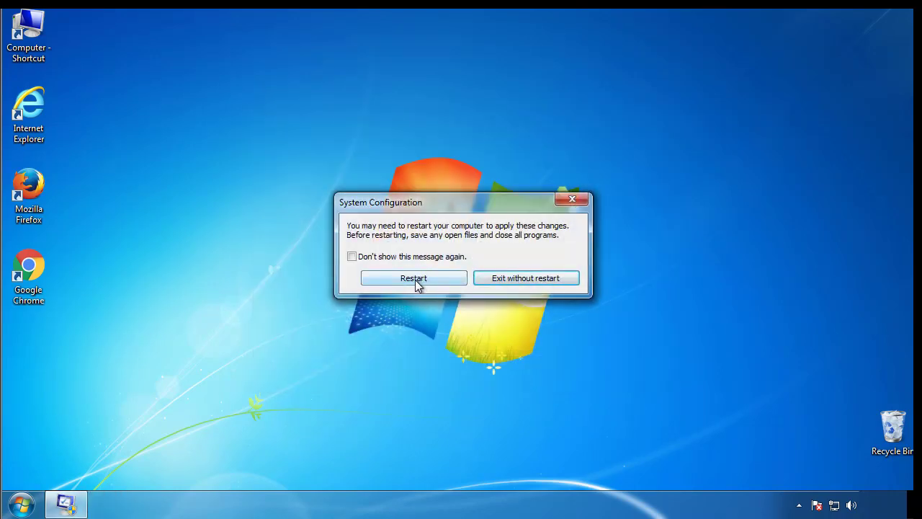
{"action": "left_click", "coordinate": [416, 282]}
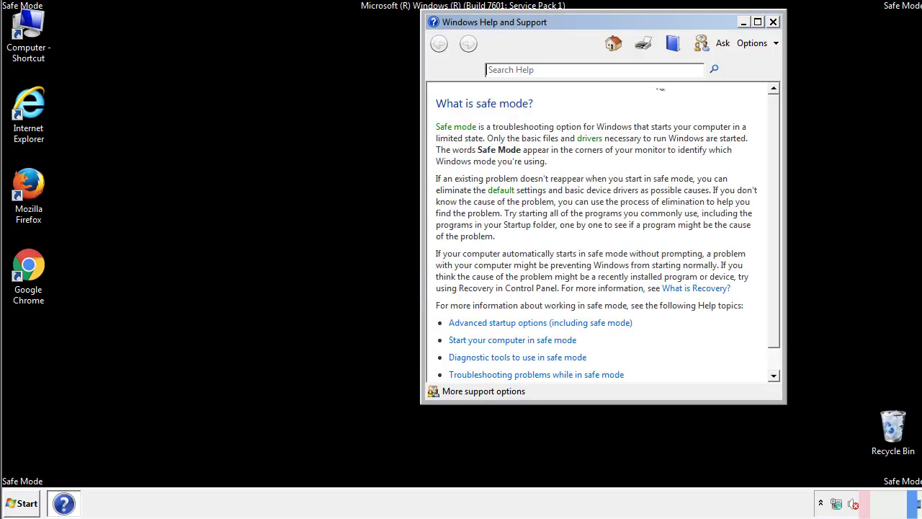
{"action": "left_click", "coordinate": [773, 21]}
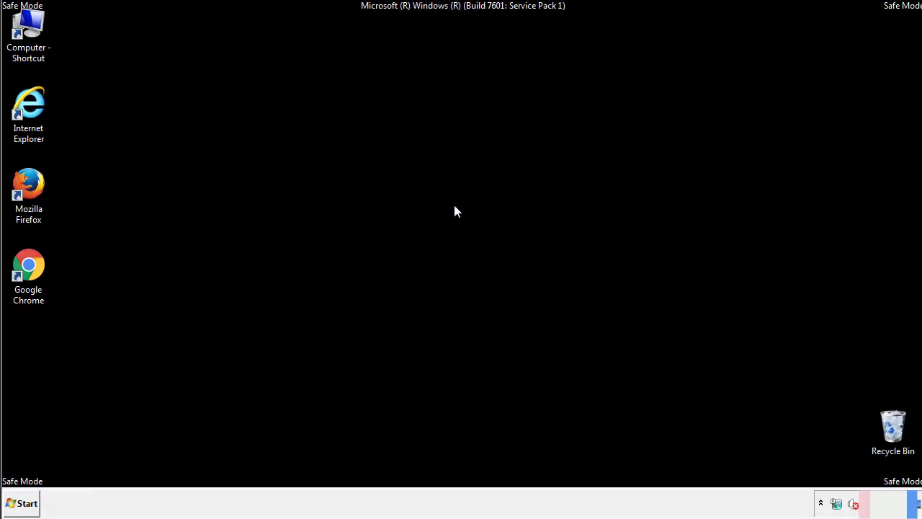
Set Folder Options in Control Panel to show hidden files, folders, and drives, and close Control Panel
{"action": "left_click", "coordinate": [29, 503]}
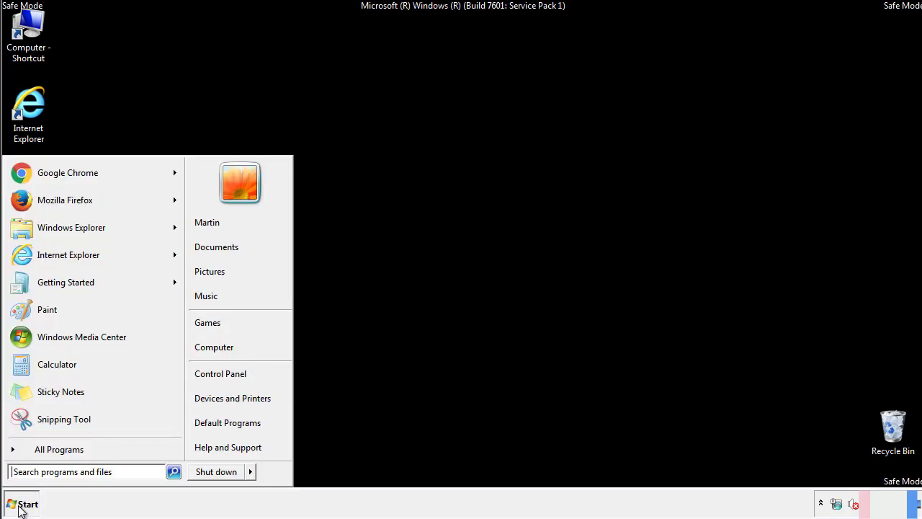
{"action": "left_click", "coordinate": [230, 372]}
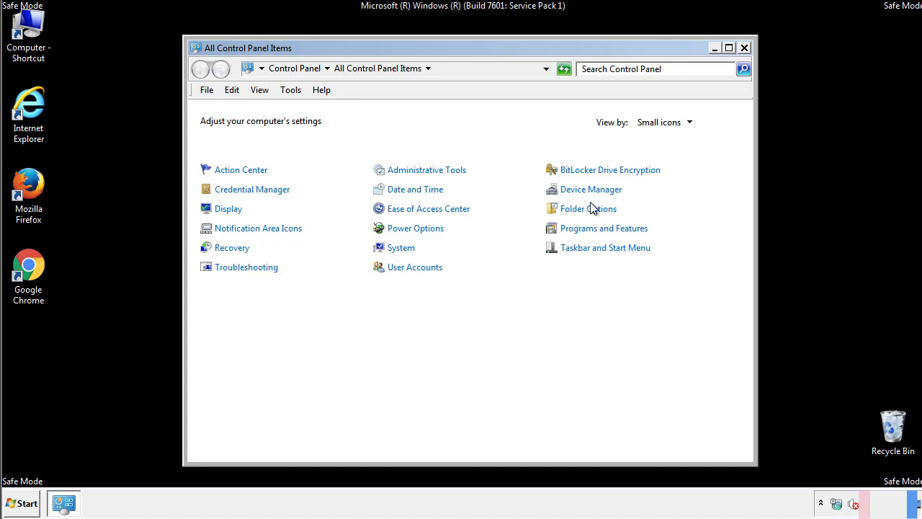
{"action": "left_click", "coordinate": [591, 209]}
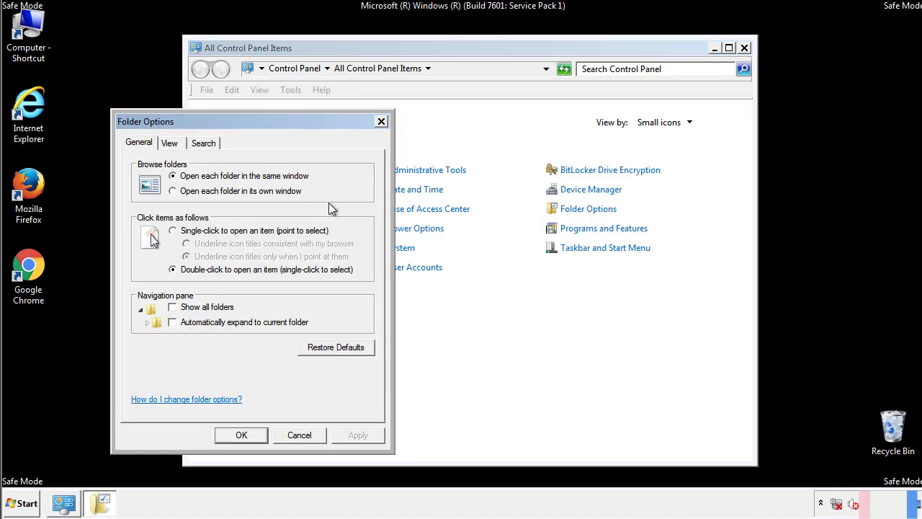
{"action": "left_click", "coordinate": [172, 145]}
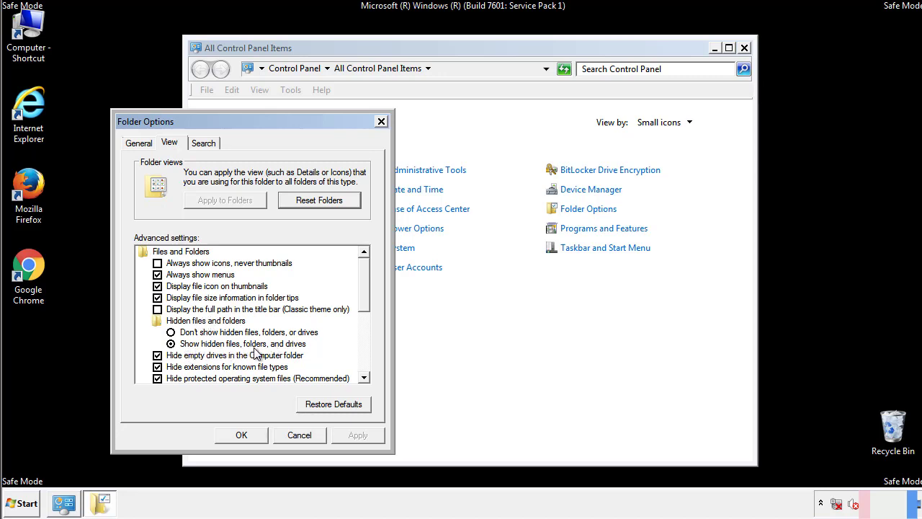
{"action": "left_click", "coordinate": [249, 433]}
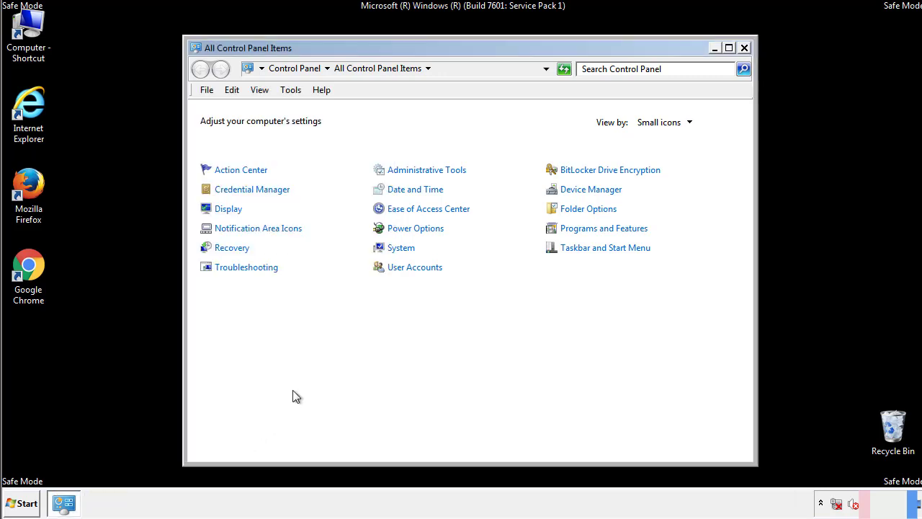
{"action": "left_click", "coordinate": [745, 48]}
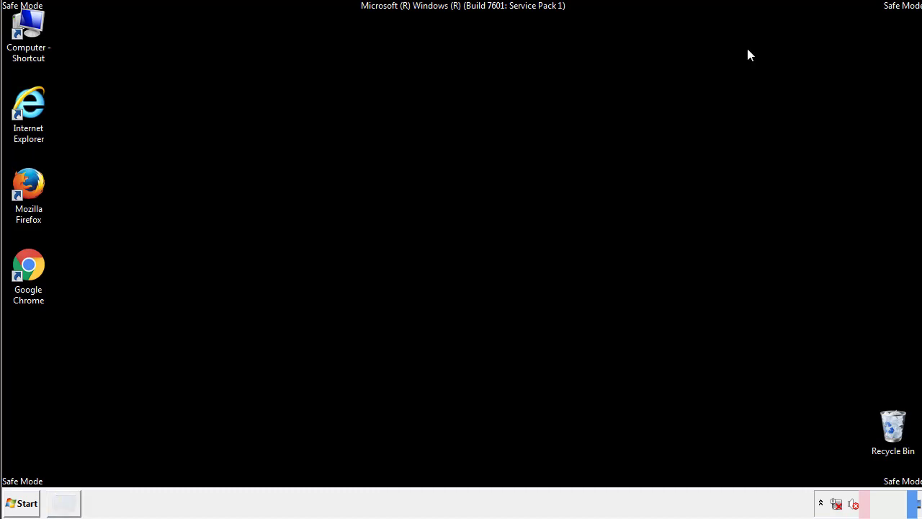
Browse from Computer to the folder C:\Windows\System32\drivers\etc
{"action": "double_click", "coordinate": [38, 25]}
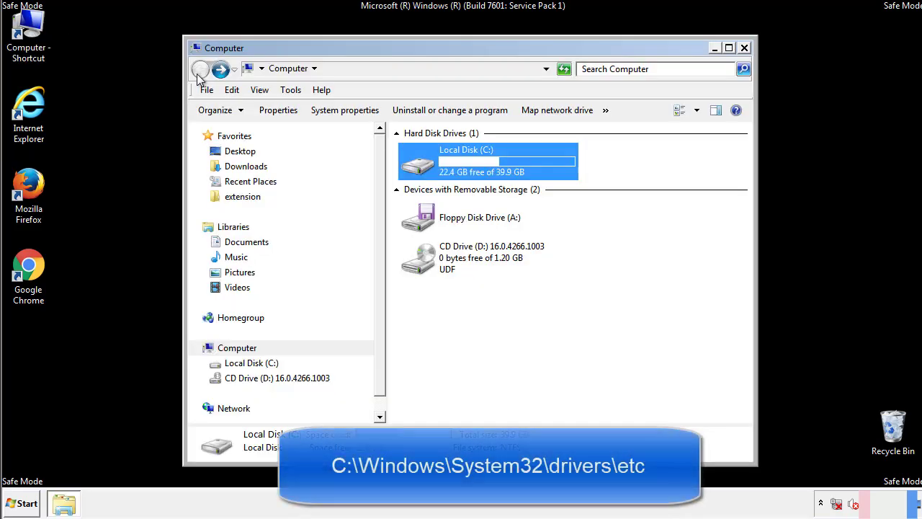
{"action": "double_click", "coordinate": [424, 167]}
{"action": "left_click", "coordinate": [421, 265]}
{"action": "double_click", "coordinate": [421, 265]}
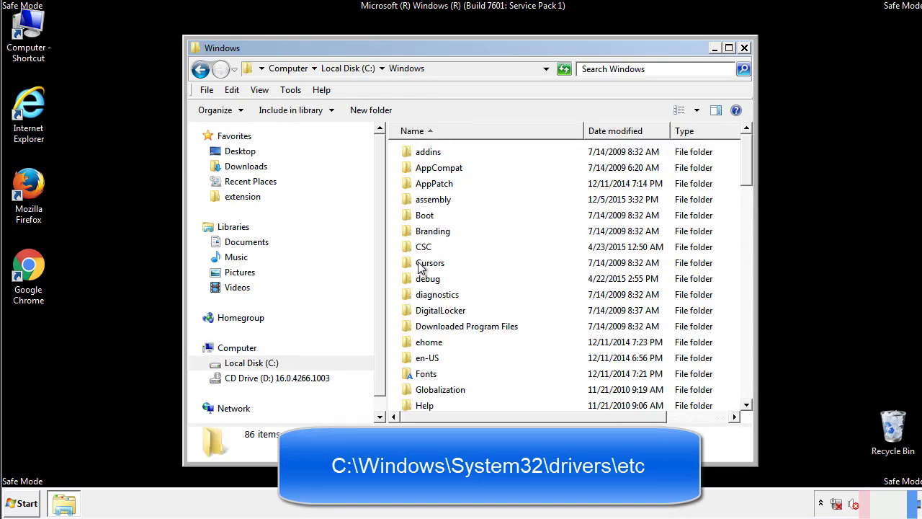
{"action": "scroll", "coordinate": [425, 326], "scroll_direction": "down", "scroll_amount": 2}
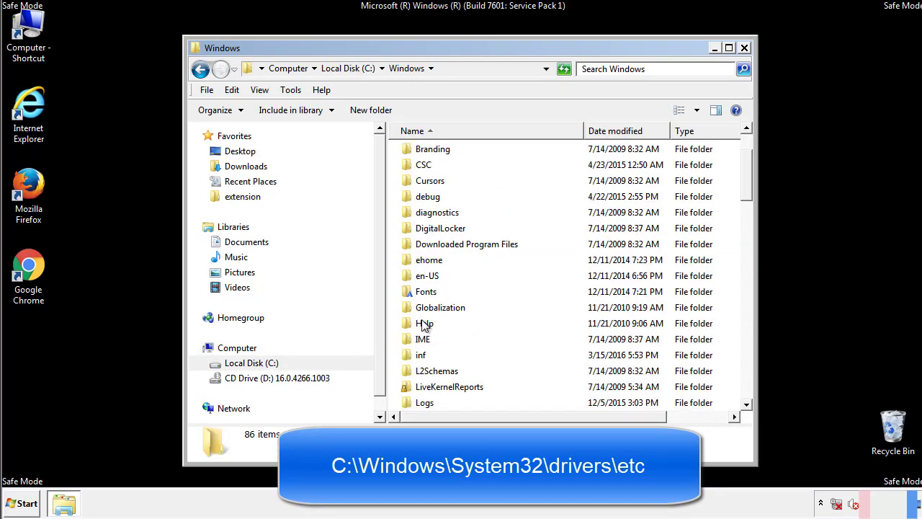
{"action": "scroll", "coordinate": [425, 326], "scroll_direction": "down", "scroll_amount": 7}
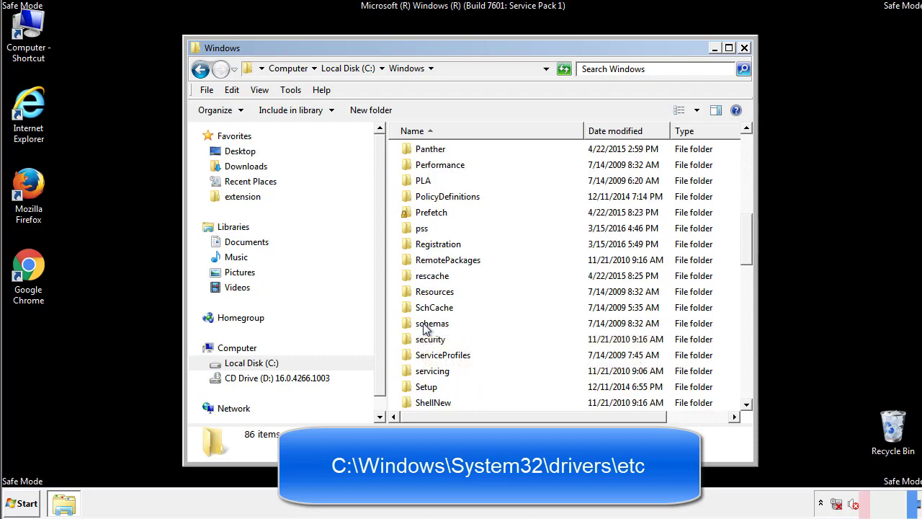
{"action": "scroll", "coordinate": [425, 326], "scroll_direction": "down", "scroll_amount": 2}
{"action": "double_click", "coordinate": [437, 375]}
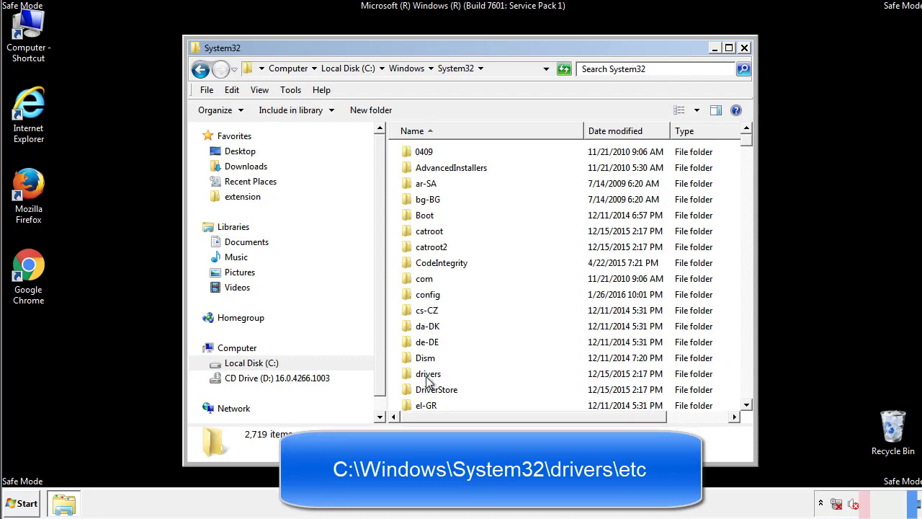
{"action": "double_click", "coordinate": [427, 375]}
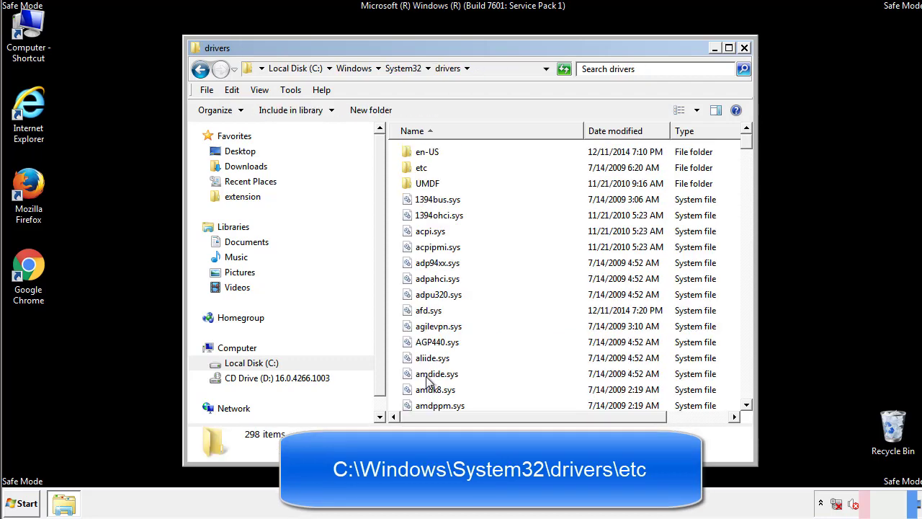
{"action": "double_click", "coordinate": [413, 173]}
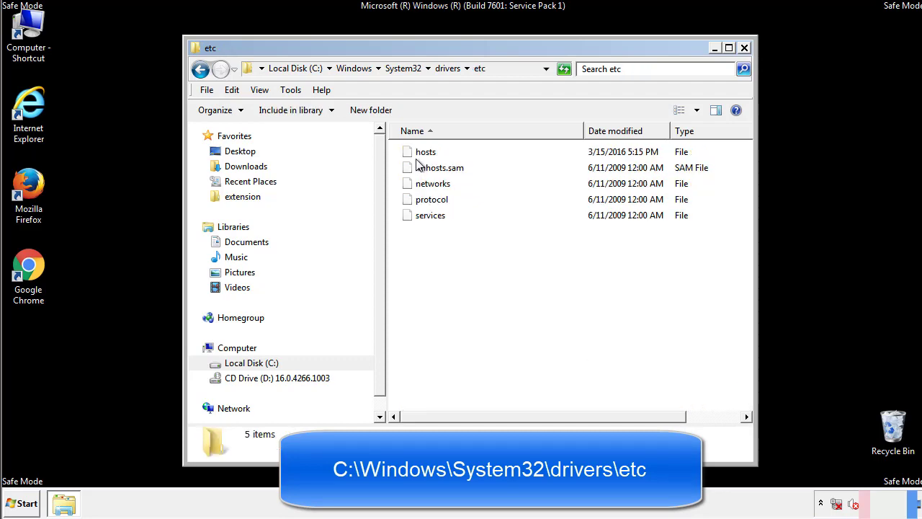
Open the hosts file with Notepad and move its window so the full text is in view
{"action": "double_click", "coordinate": [420, 154]}
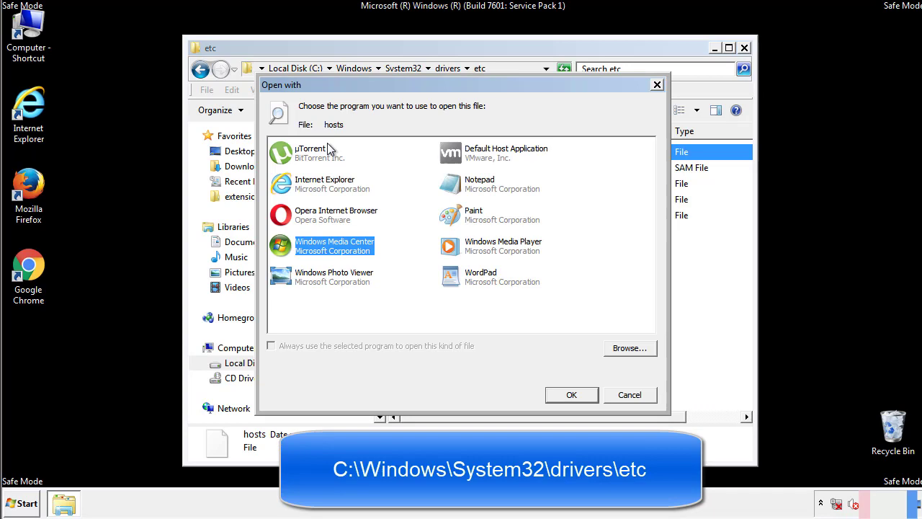
{"action": "left_click", "coordinate": [467, 189]}
{"action": "left_click", "coordinate": [569, 395]}
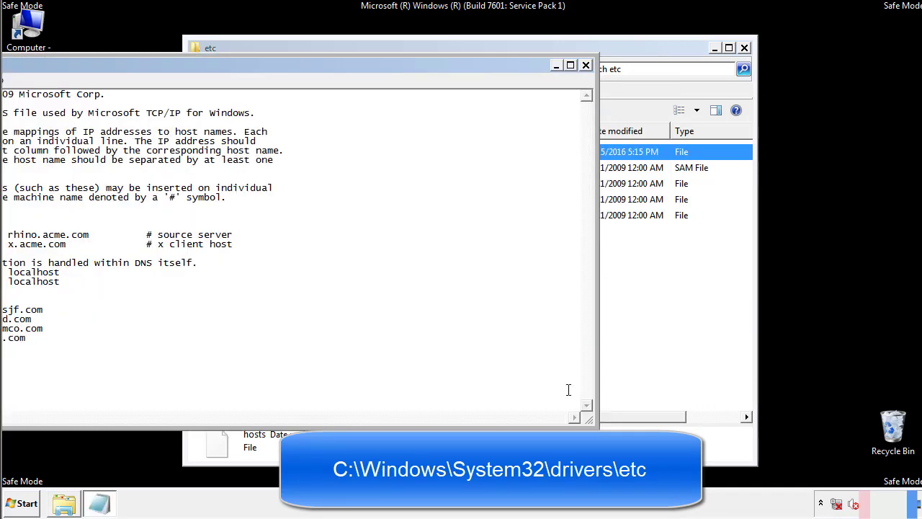
{"action": "left_click_drag", "start_coordinate": [377, 65], "coordinate": [587, 79]}
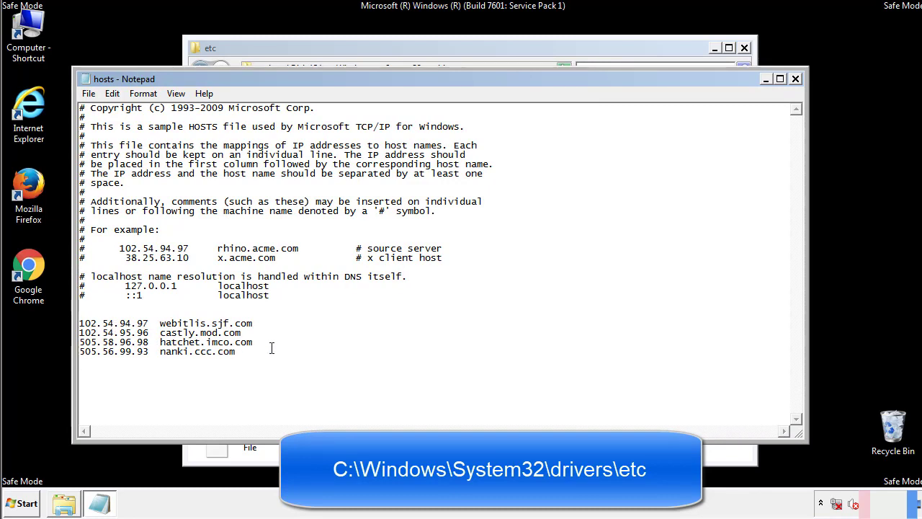
Delete the four host entries below the localhost lines, save the hosts file, and close it and the etc folder
{"action": "left_click_drag", "start_coordinate": [258, 353], "coordinate": [80, 321]}
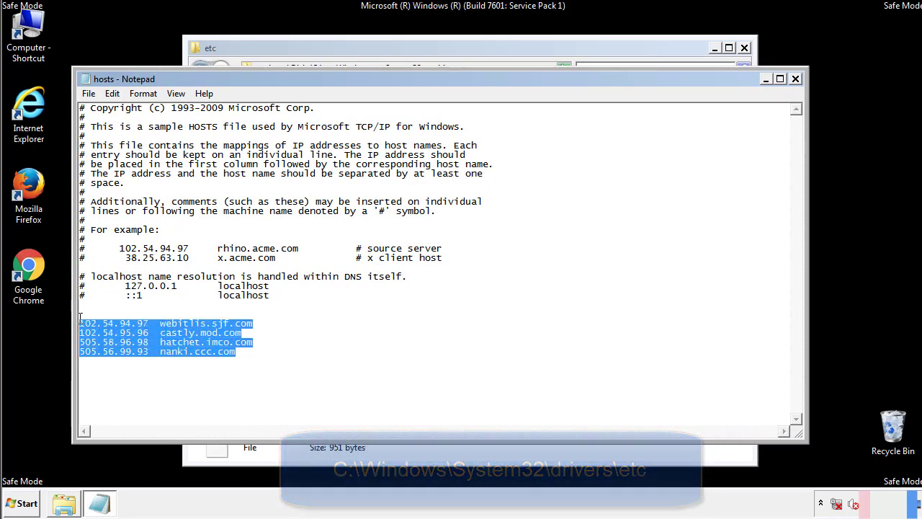
{"action": "key", "text": "Delete"}
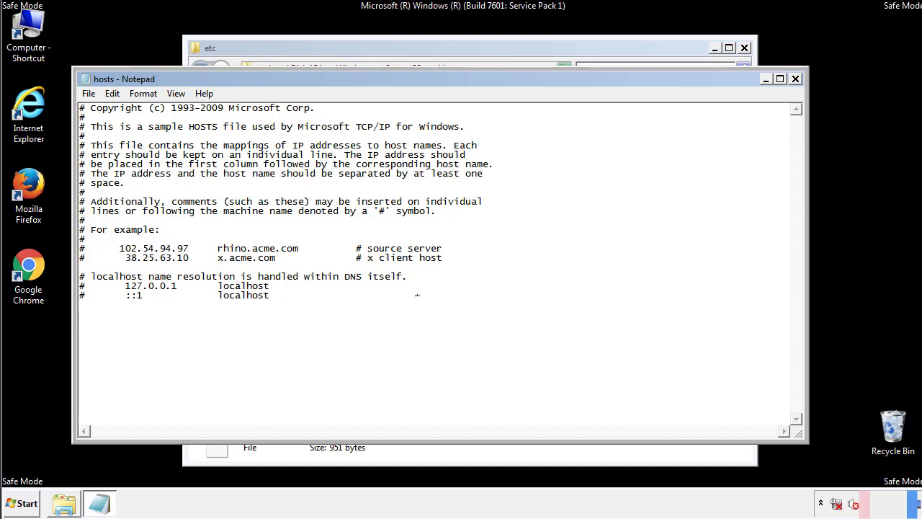
{"action": "left_click", "coordinate": [795, 79]}
{"action": "left_click", "coordinate": [406, 265]}
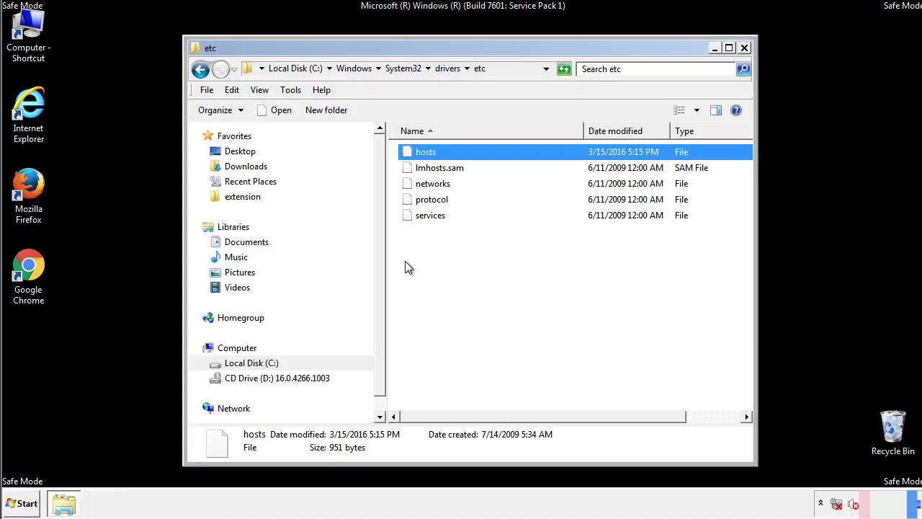
{"action": "left_click", "coordinate": [406, 266]}
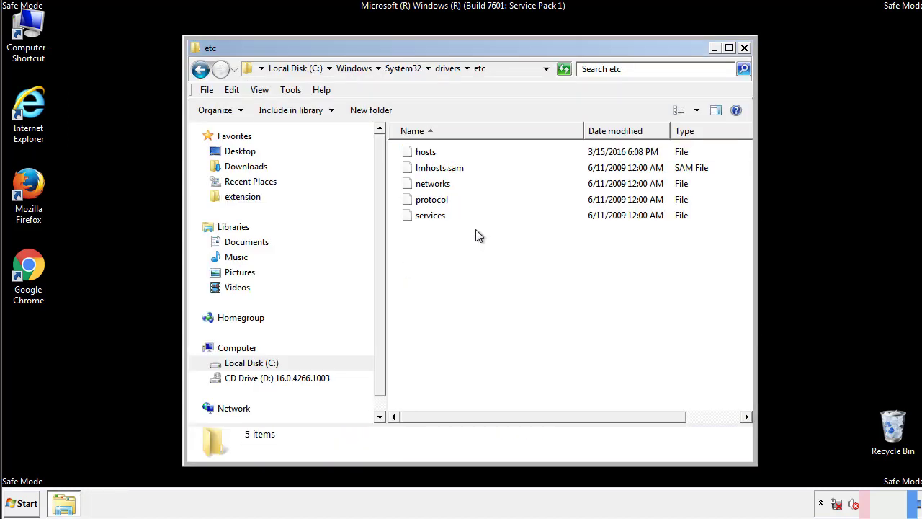
{"action": "left_click", "coordinate": [745, 49]}
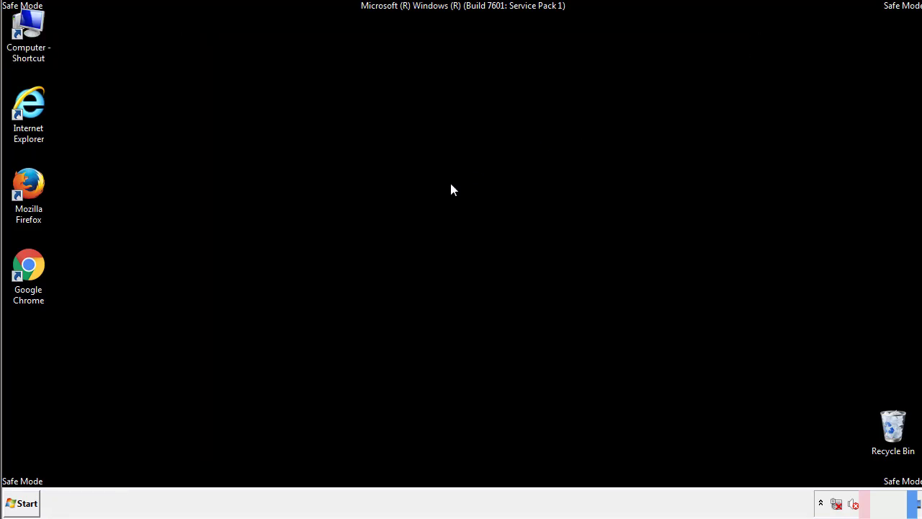
Open the Startup folder from the list of all programs
{"action": "left_click", "coordinate": [23, 504]}
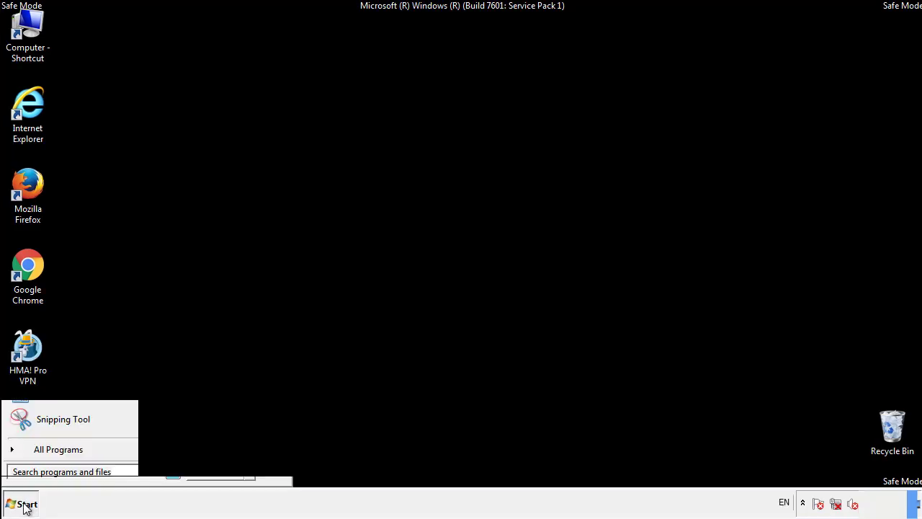
{"action": "left_click", "coordinate": [41, 455]}
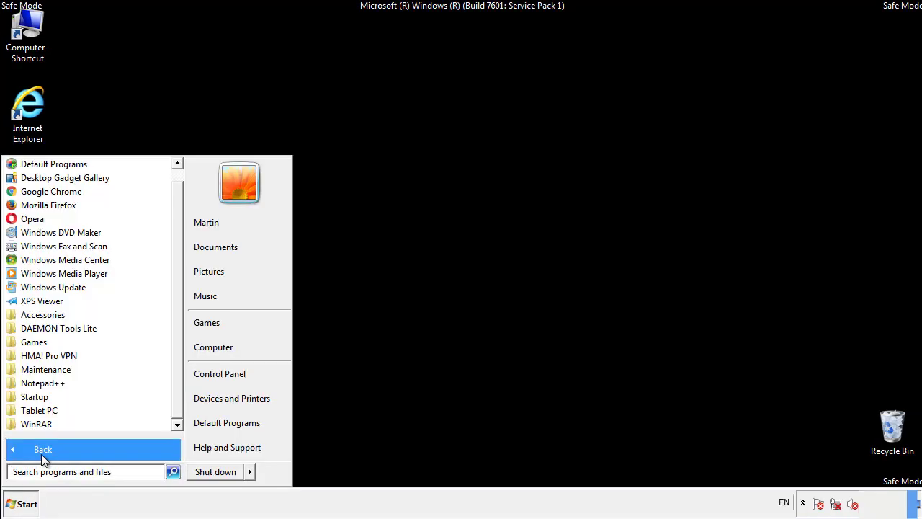
{"action": "right_click", "coordinate": [37, 397]}
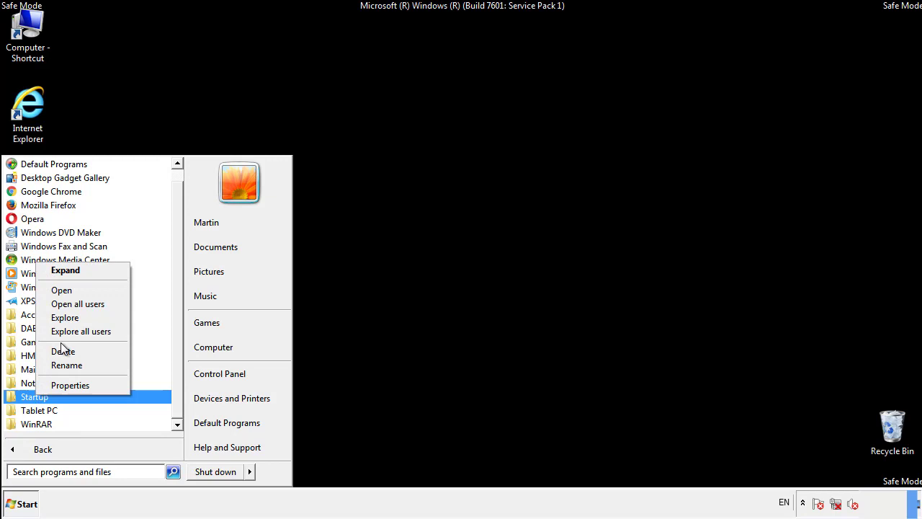
{"action": "left_click", "coordinate": [70, 290]}
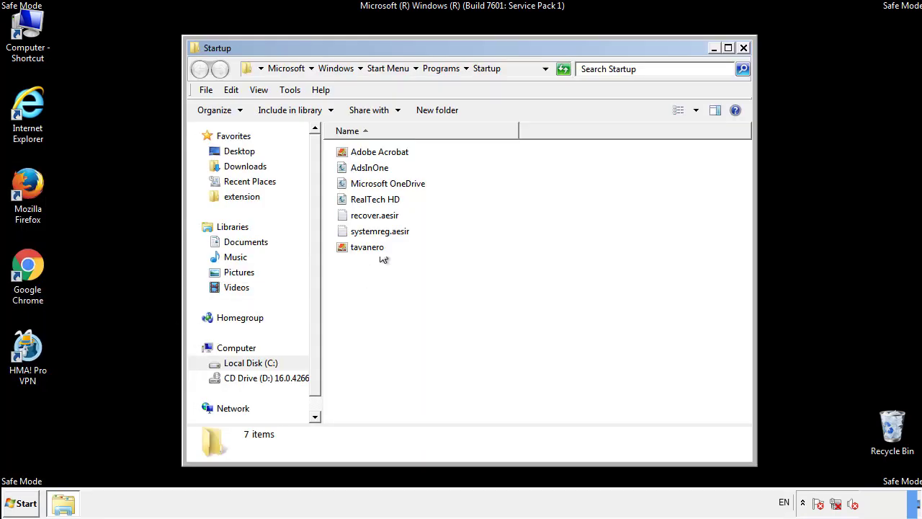
Delete AdsInOne, recover.aesir, systemreg.aesir and tavanero from the Startup folder, and close the folder
{"action": "left_click", "coordinate": [377, 170]}
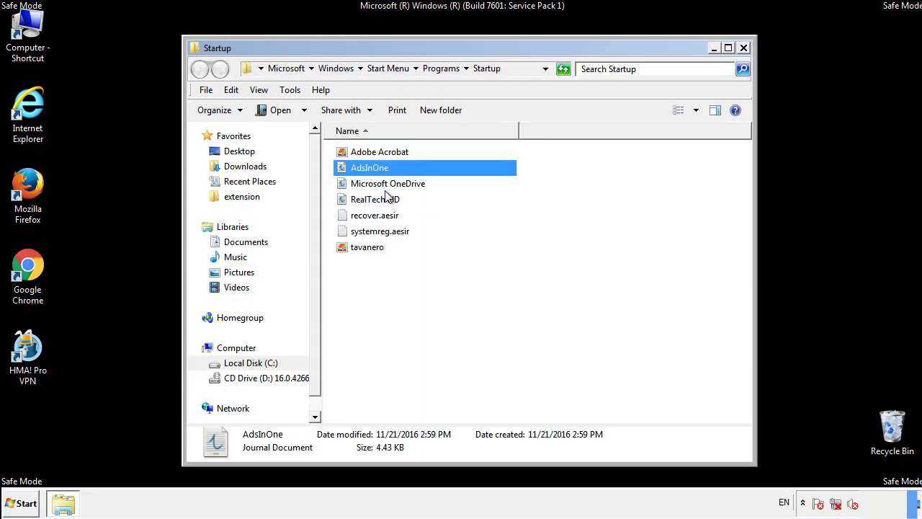
{"action": "left_click", "coordinate": [376, 216], "text": "ctrl"}
{"action": "left_click", "coordinate": [385, 231], "text": "ctrl"}
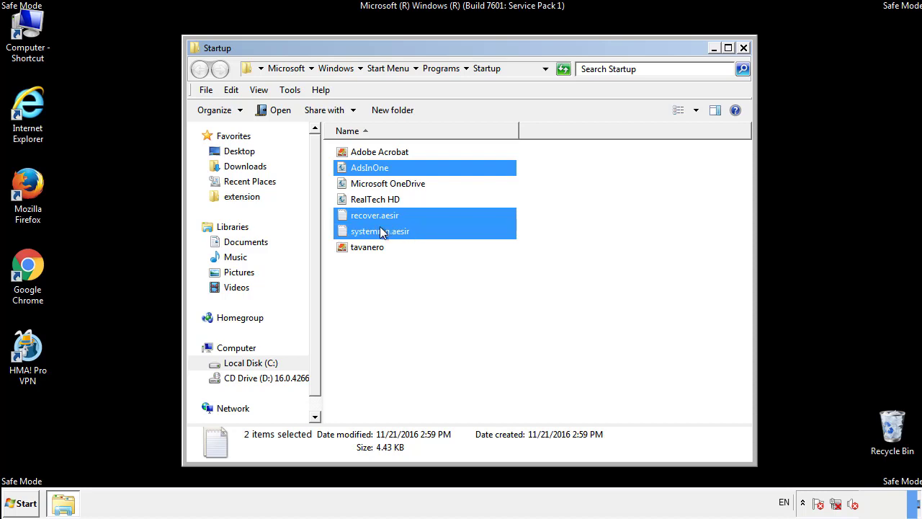
{"action": "left_click", "coordinate": [368, 247], "text": "ctrl"}
{"action": "right_click", "coordinate": [365, 248]}
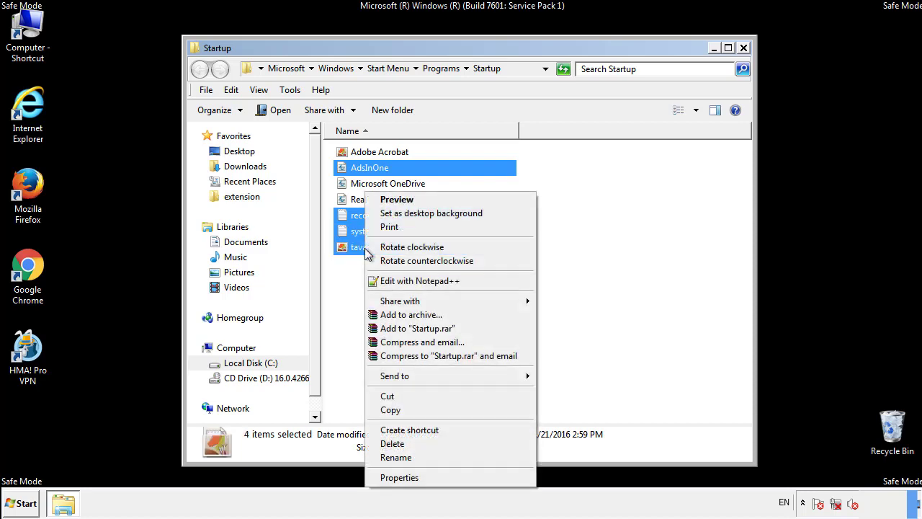
{"action": "left_click", "coordinate": [389, 444]}
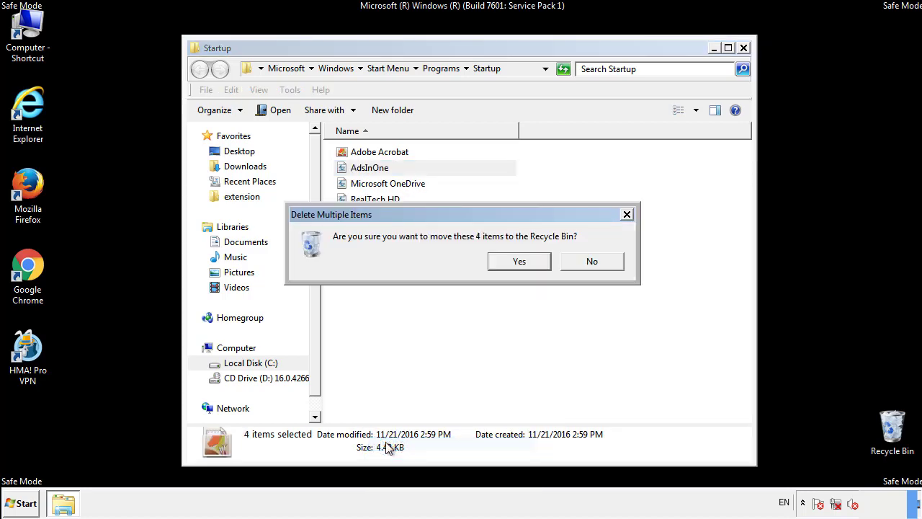
{"action": "left_click", "coordinate": [511, 262]}
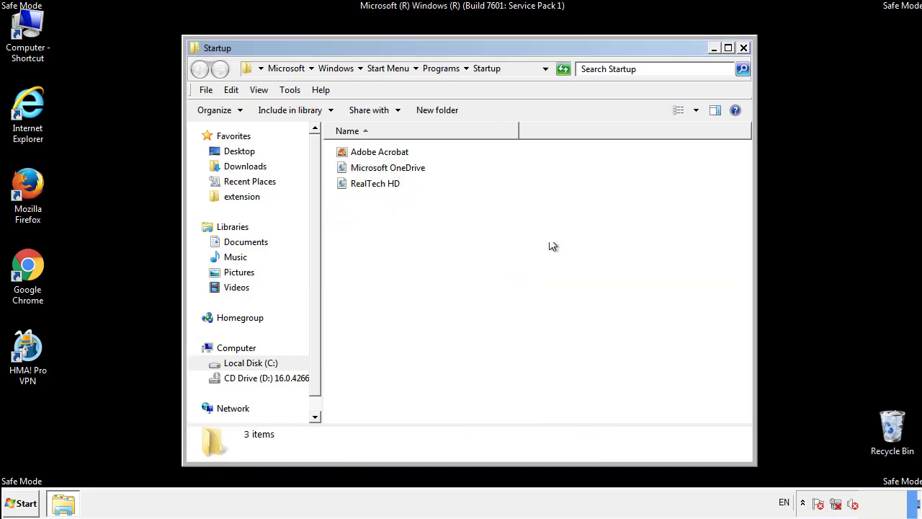
{"action": "left_click", "coordinate": [746, 50]}
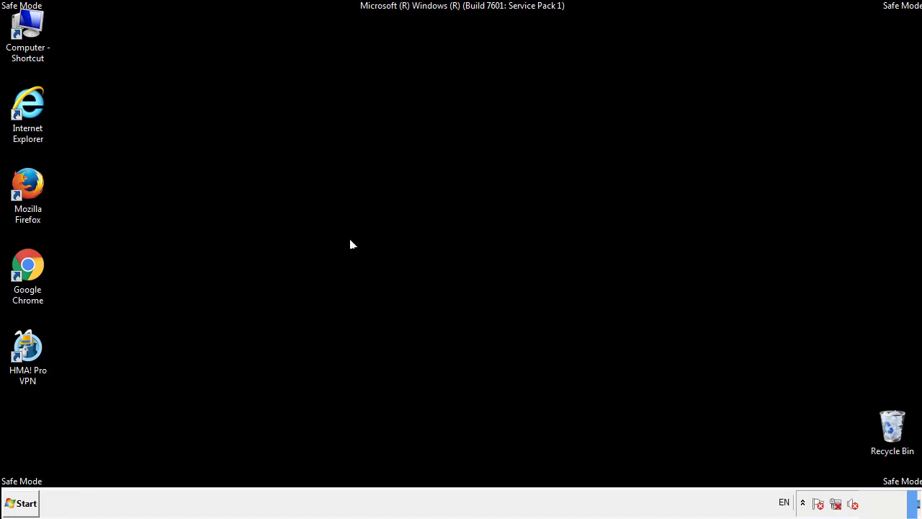
Launch the Registry Editor by searching for and running regedit
{"action": "left_click", "coordinate": [23, 508]}
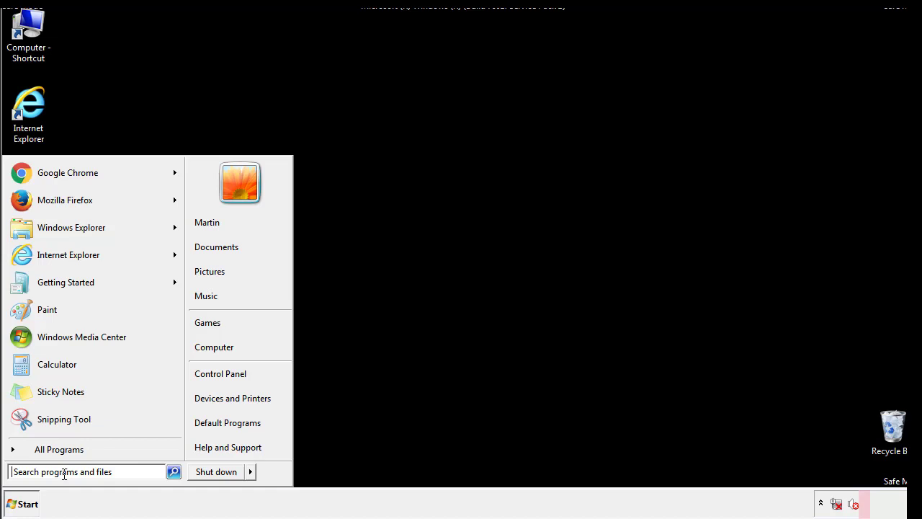
{"action": "type", "text": "reged"}
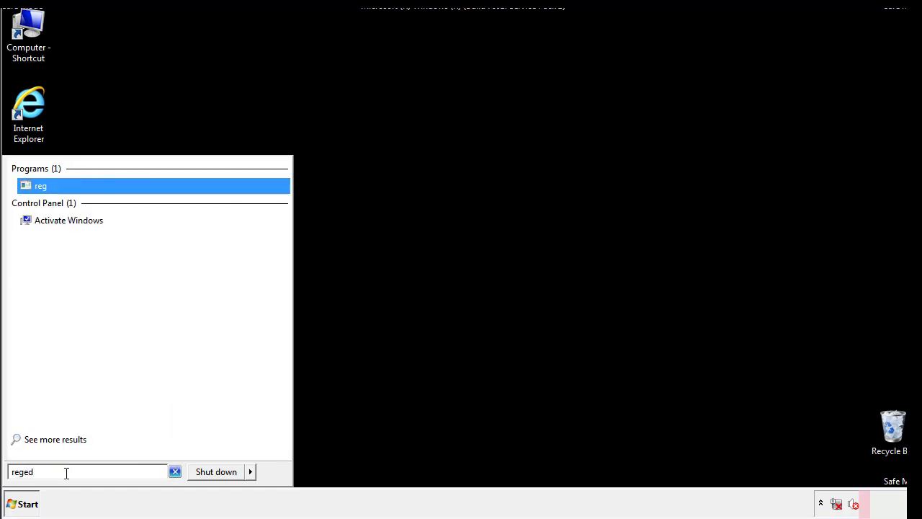
{"action": "type", "text": "it"}
{"action": "key", "text": "Return"}
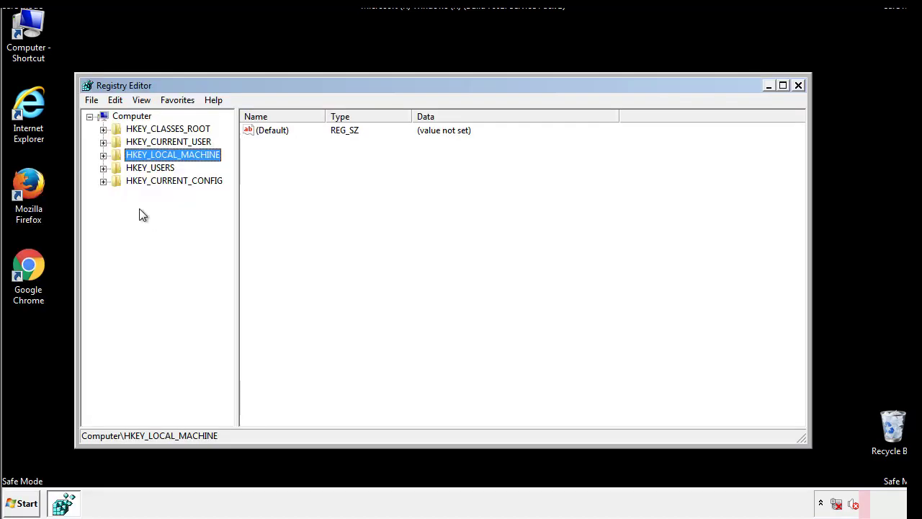
Browse the registry to HKEY_LOCAL_MACHINE\SOFTWARE\Microsoft\Windows\CurrentVersion\Run and select the Run key
{"action": "left_click", "coordinate": [103, 156]}
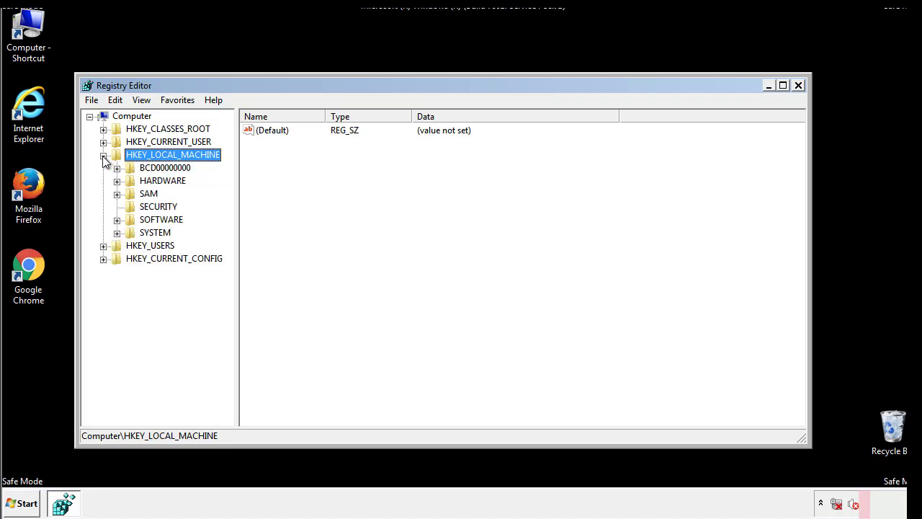
{"action": "left_click", "coordinate": [117, 220]}
{"action": "scroll", "coordinate": [227, 212], "scroll_direction": "down", "scroll_amount": 1}
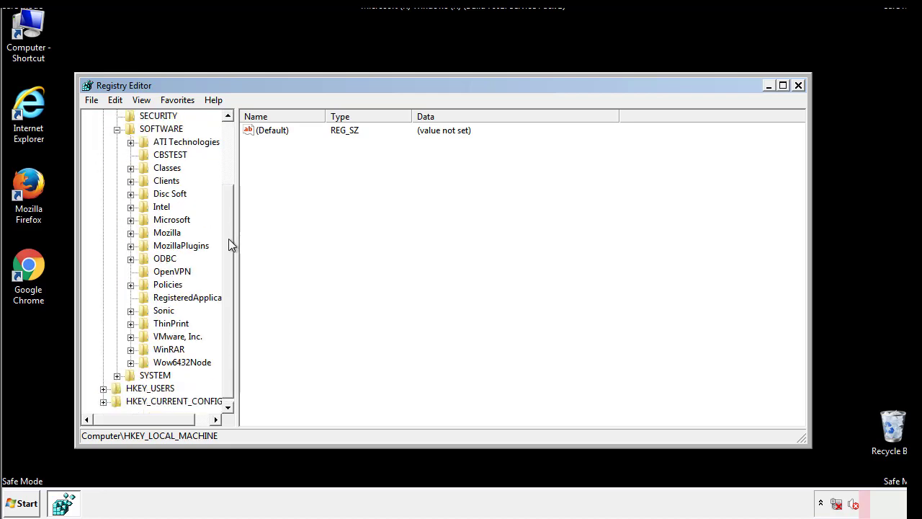
{"action": "left_click", "coordinate": [130, 221]}
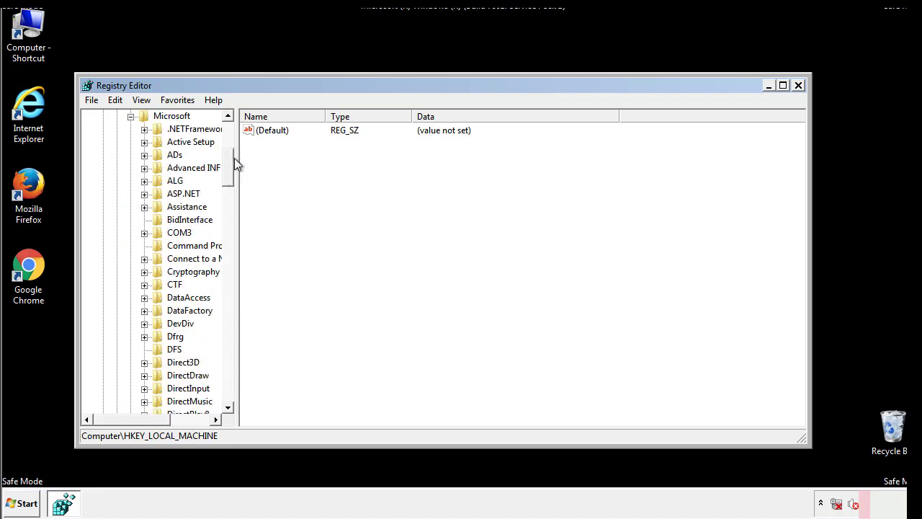
{"action": "mouse_move", "coordinate": [231, 179]}
{"action": "left_mouse_down"}
{"action": "mouse_move", "coordinate": [231, 378]}
{"action": "mouse_move", "coordinate": [230, 369]}
{"action": "left_mouse_up"}
{"action": "left_click", "coordinate": [144, 219]}
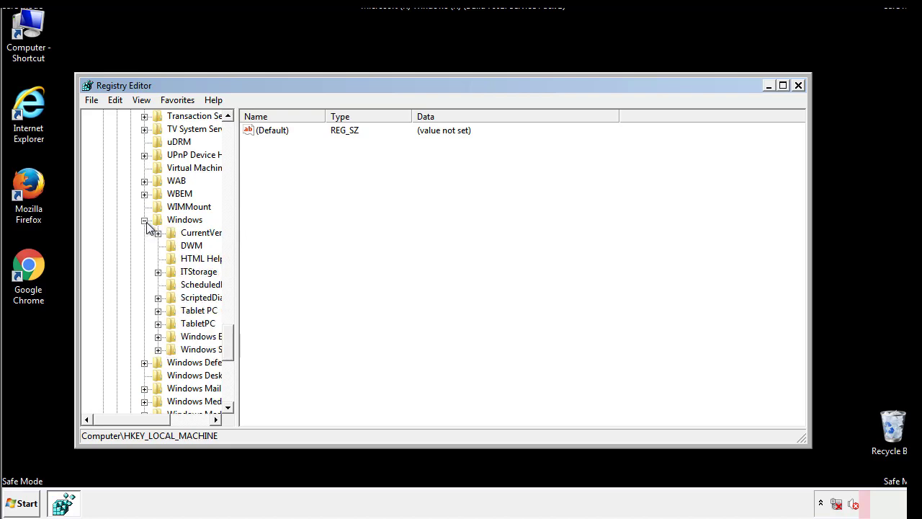
{"action": "left_click_drag", "start_coordinate": [126, 420], "coordinate": [147, 423]}
{"action": "left_click", "coordinate": [119, 233]}
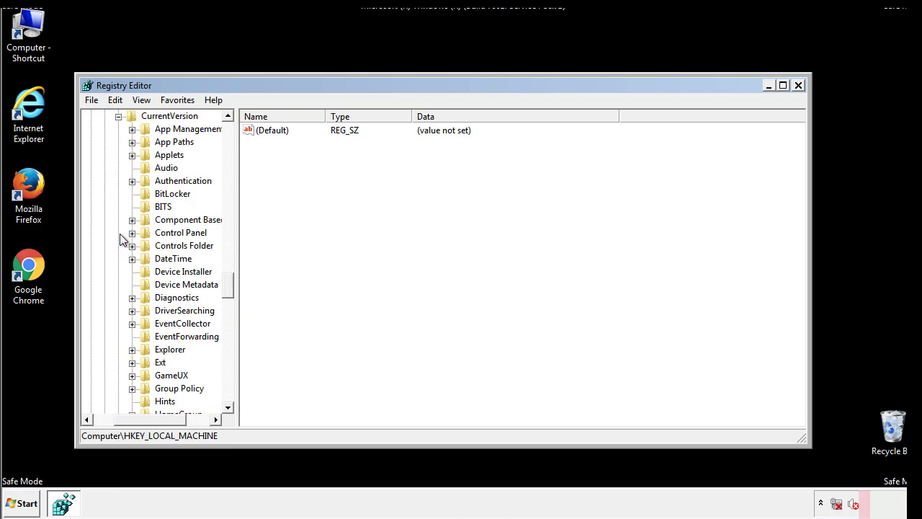
{"action": "left_click_drag", "start_coordinate": [234, 286], "coordinate": [227, 334]}
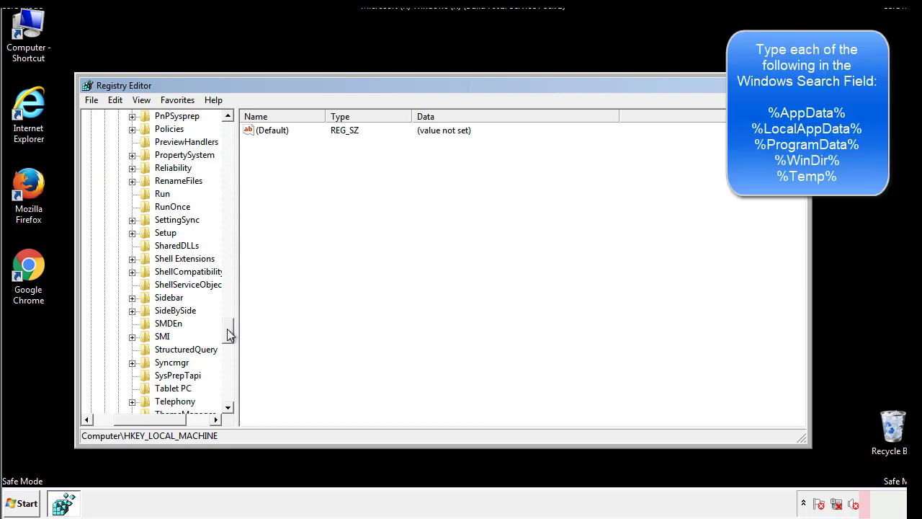
{"action": "left_click", "coordinate": [153, 195]}
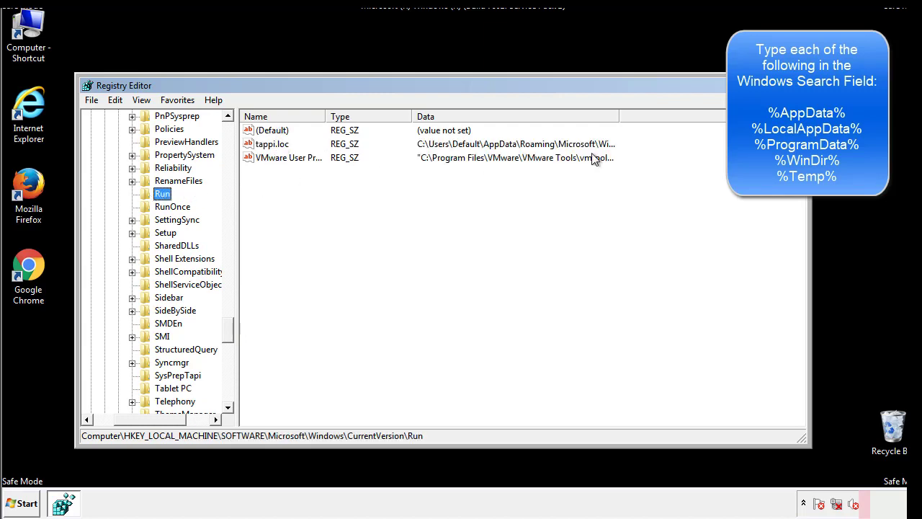
Delete the tappi.loc value from the Run key and confirm its permanent removal
{"action": "left_click", "coordinate": [273, 147]}
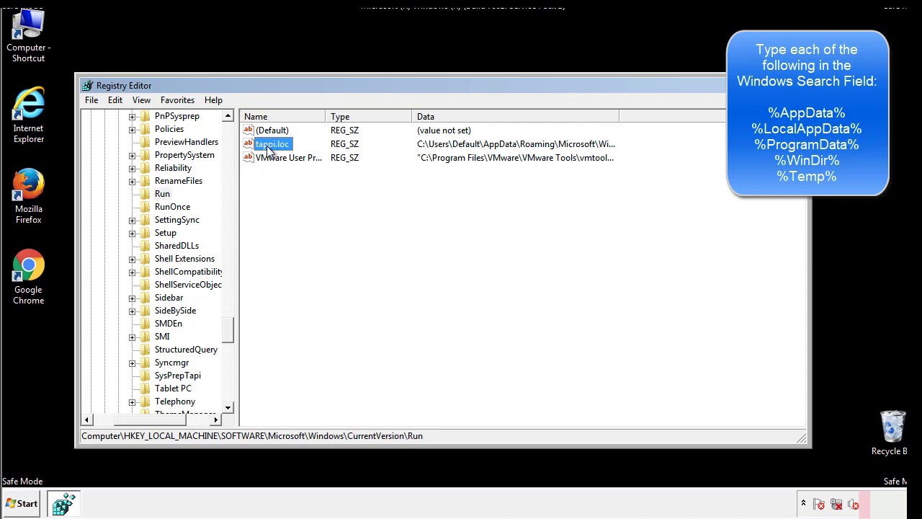
{"action": "right_click", "coordinate": [268, 146]}
{"action": "left_click", "coordinate": [288, 188]}
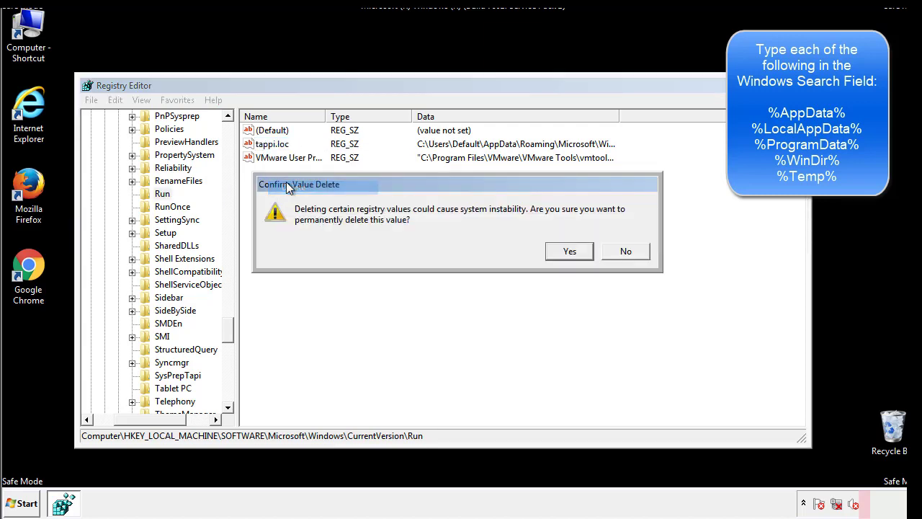
{"action": "left_click", "coordinate": [561, 251]}
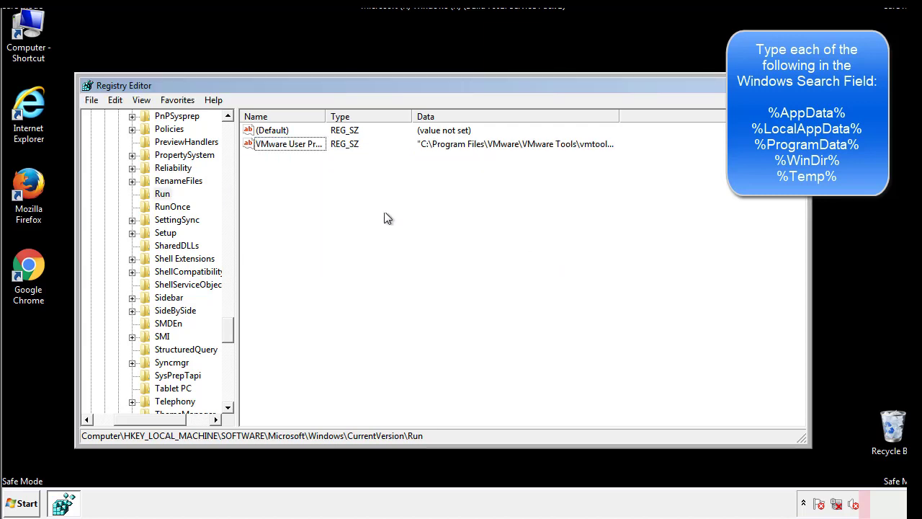
Collapse the HKEY_LOCAL_MACHINE branch of the registry tree
{"action": "left_click_drag", "start_coordinate": [231, 328], "coordinate": [228, 395]}
{"action": "left_click_drag", "start_coordinate": [175, 416], "coordinate": [113, 428]}
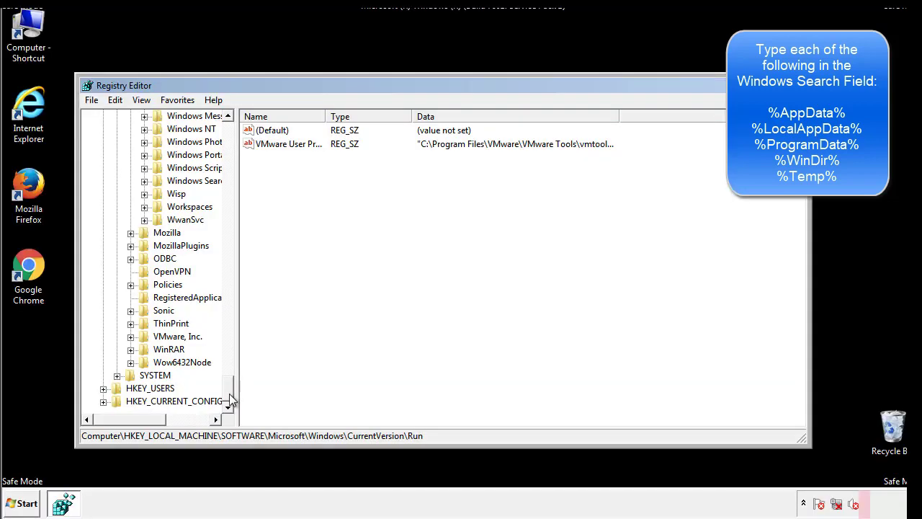
{"action": "left_click_drag", "start_coordinate": [232, 397], "coordinate": [235, 141]}
{"action": "left_click", "coordinate": [103, 155]}
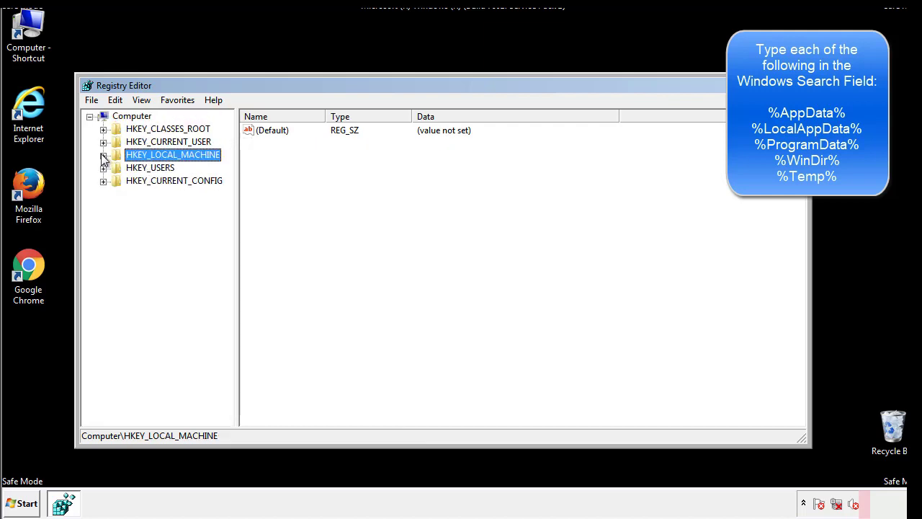
Browse to HKEY_CURRENT_USER\Software\Microsoft\Windows\CurrentVersion\Run and check its values for suspicious startup entries
{"action": "left_click", "coordinate": [103, 142]}
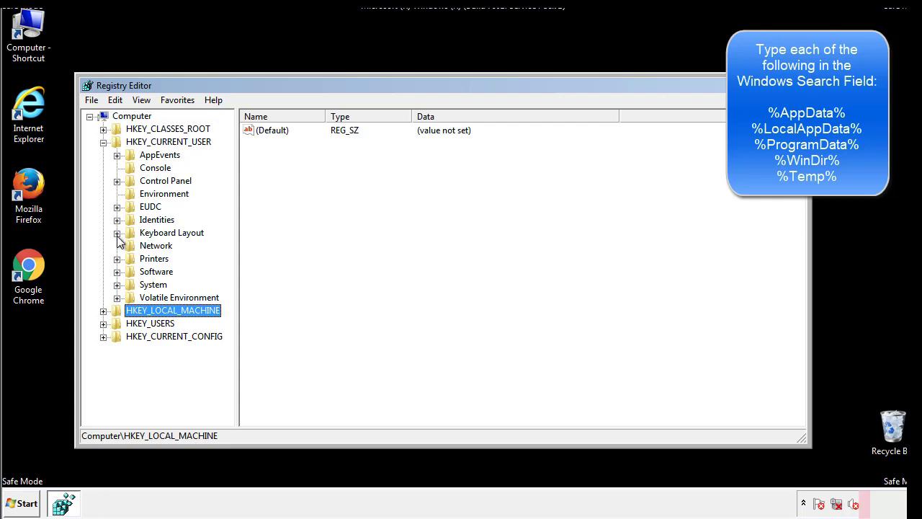
{"action": "left_click", "coordinate": [117, 272]}
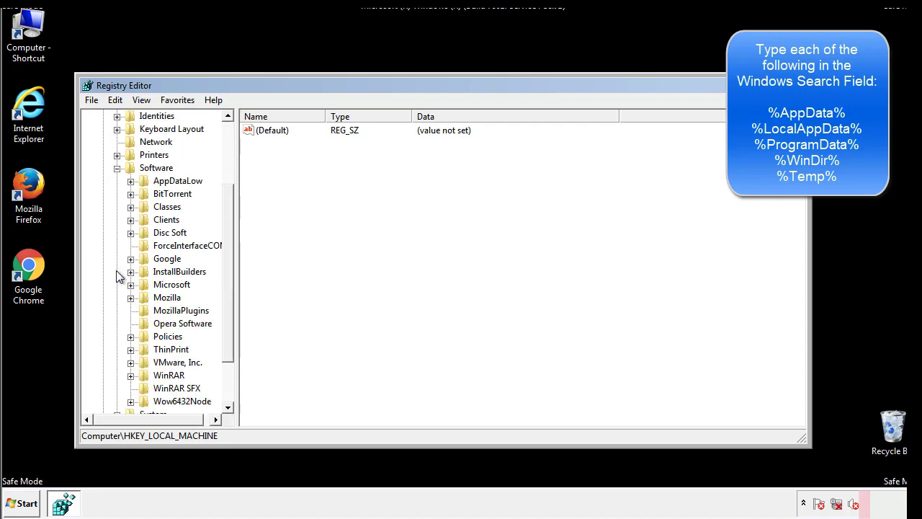
{"action": "left_click_drag", "start_coordinate": [226, 261], "coordinate": [226, 275]}
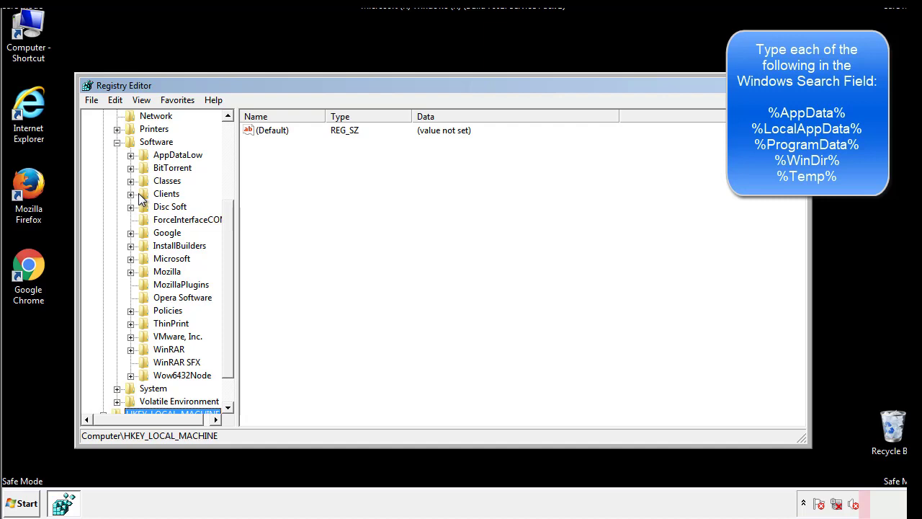
{"action": "left_click", "coordinate": [130, 259]}
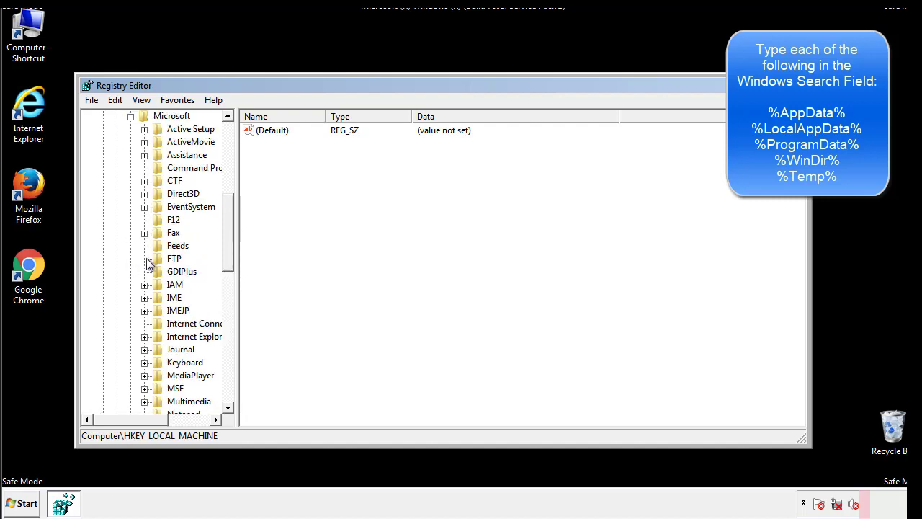
{"action": "left_click_drag", "start_coordinate": [226, 216], "coordinate": [227, 300]}
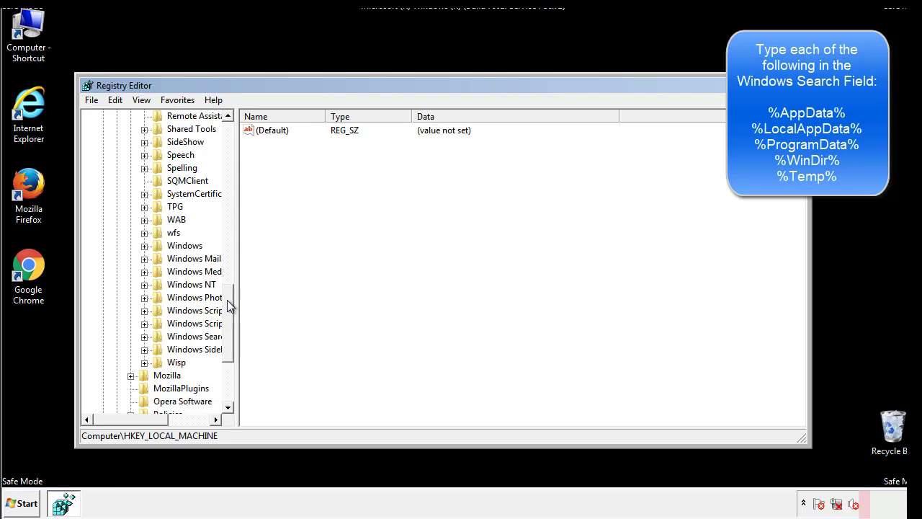
{"action": "left_click", "coordinate": [144, 246]}
{"action": "left_click", "coordinate": [158, 259]}
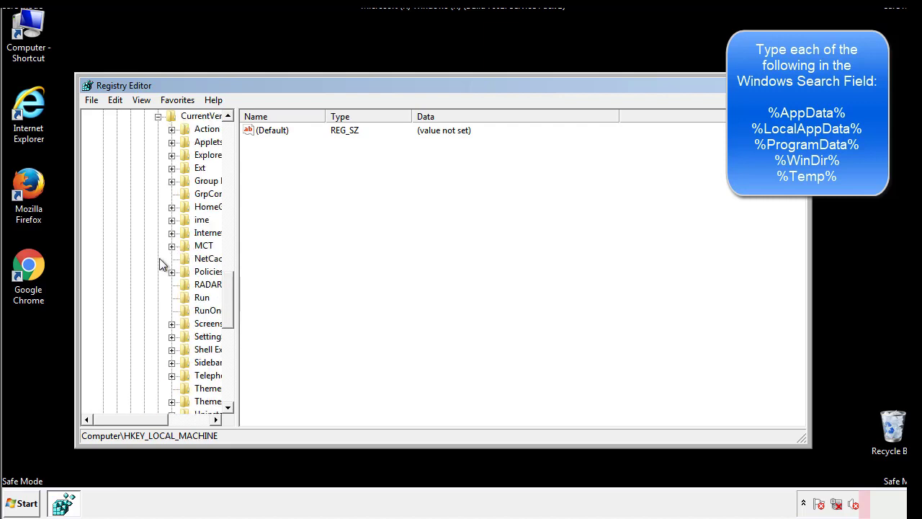
{"action": "left_click_drag", "start_coordinate": [140, 424], "coordinate": [162, 420]}
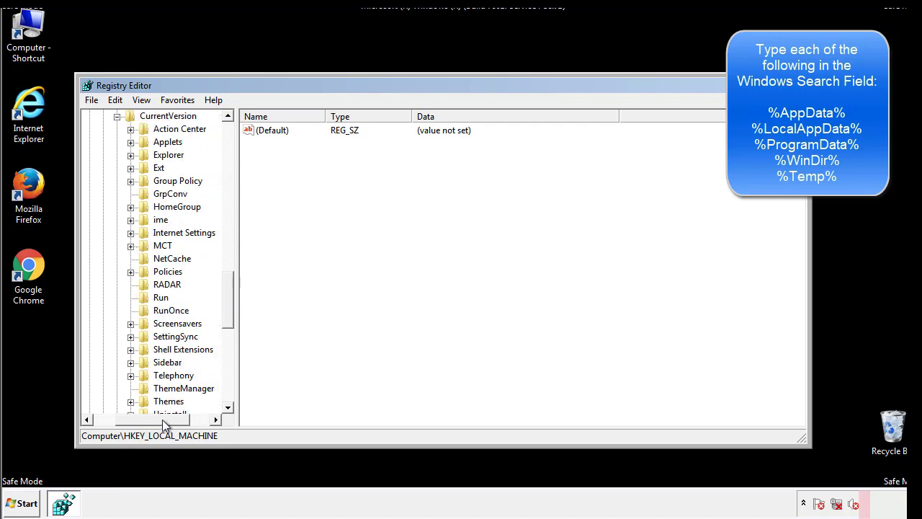
{"action": "left_click", "coordinate": [160, 297]}
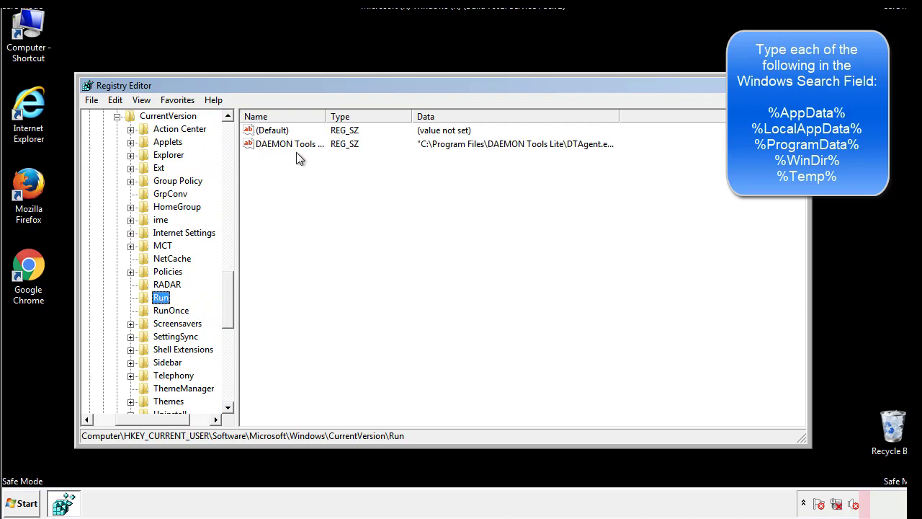
{"action": "left_click", "coordinate": [393, 167]}
{"action": "left_click_drag", "start_coordinate": [268, 209], "coordinate": [304, 162]}
Collapse the Windows key under HKEY_CURRENT_USER\Software\Microsoft and return to the start of the registry tree
{"action": "left_click_drag", "start_coordinate": [152, 417], "coordinate": [135, 419]}
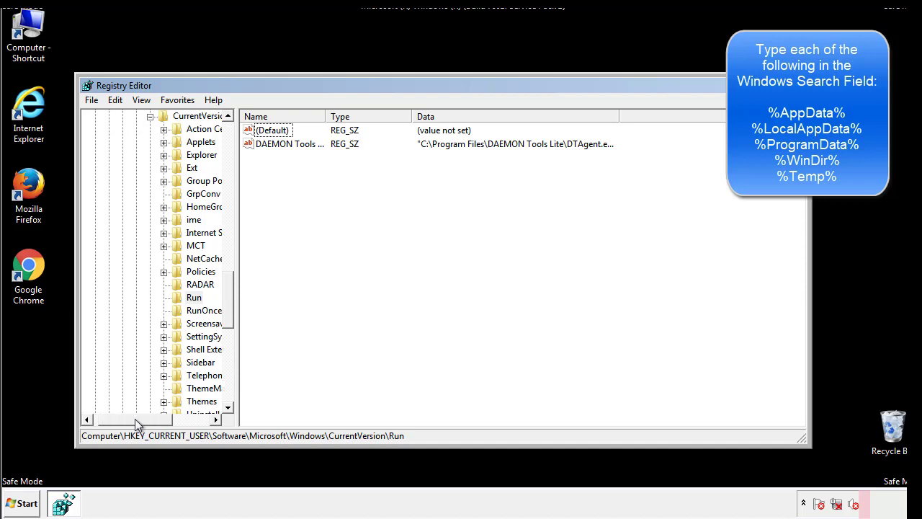
{"action": "left_click_drag", "start_coordinate": [233, 316], "coordinate": [227, 304]}
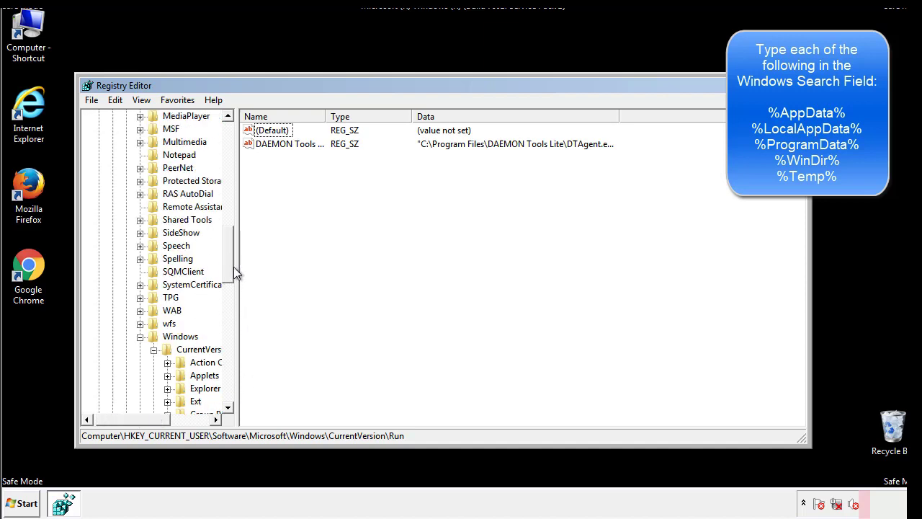
{"action": "left_click", "coordinate": [141, 336]}
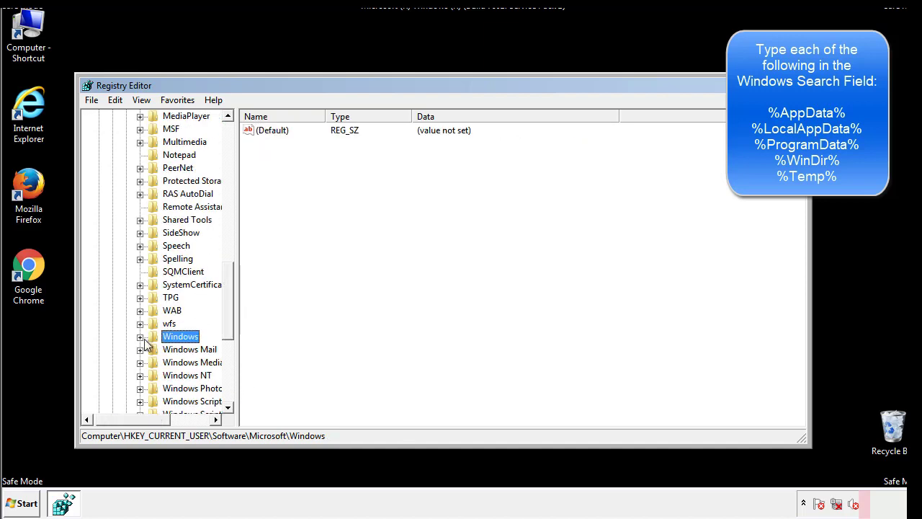
{"action": "left_click_drag", "start_coordinate": [232, 321], "coordinate": [232, 178]}
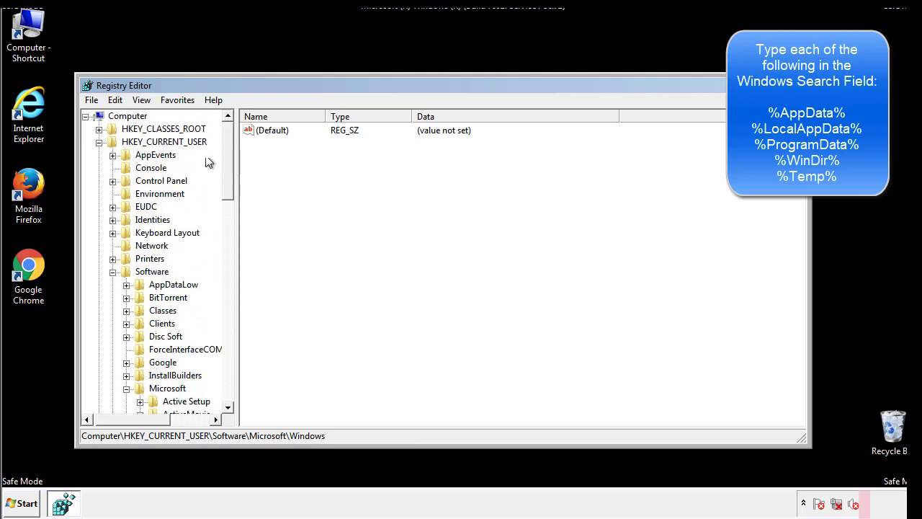
Search the registry keys, values and data for %temp%
{"action": "left_click", "coordinate": [117, 101]}
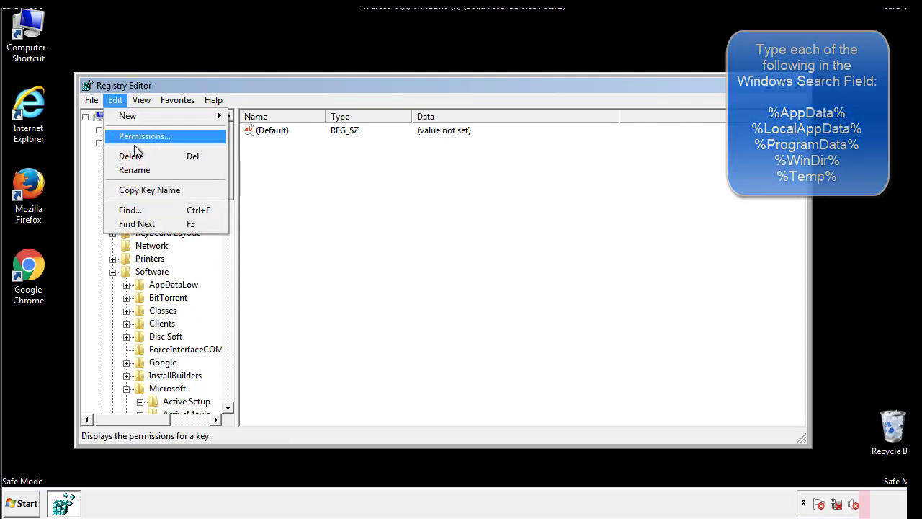
{"action": "left_click", "coordinate": [130, 209]}
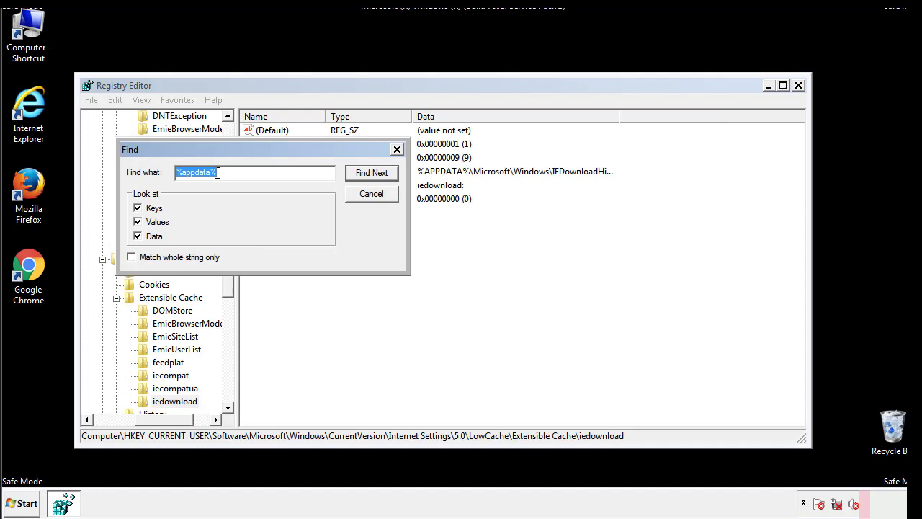
{"action": "type", "text": "%temp%"}
{"action": "key", "text": "Return"}
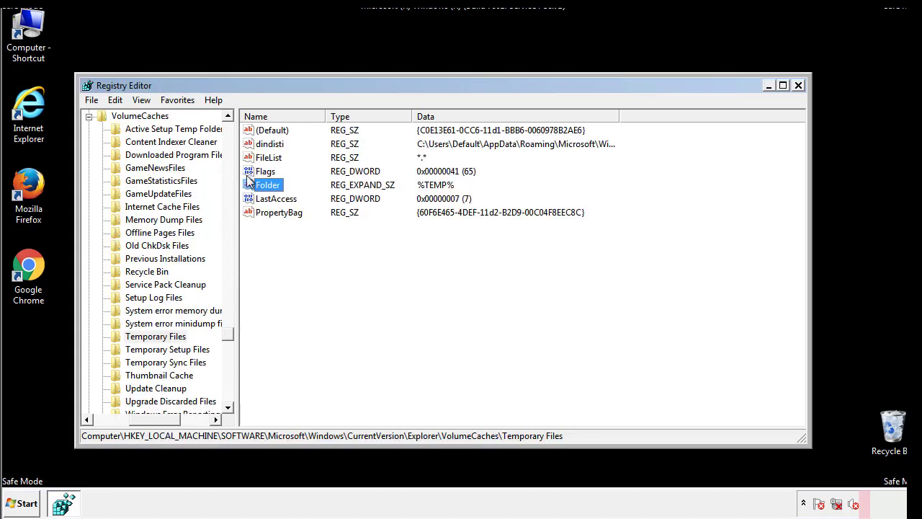
Permanently delete all values in the VolumeCaches\Temporary Files key and close the Registry Editor
{"action": "left_click", "coordinate": [382, 252]}
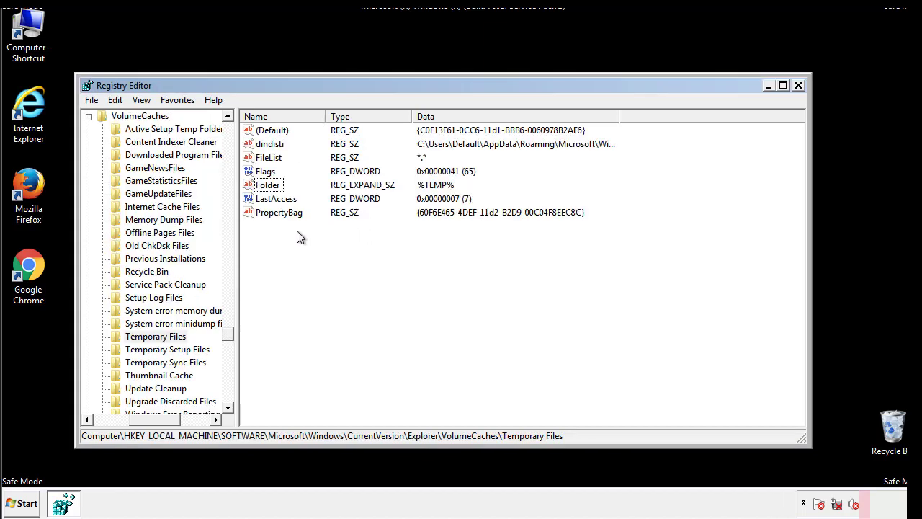
{"action": "left_click", "coordinate": [273, 211]}
{"action": "left_click_drag", "start_coordinate": [272, 212], "coordinate": [261, 130]}
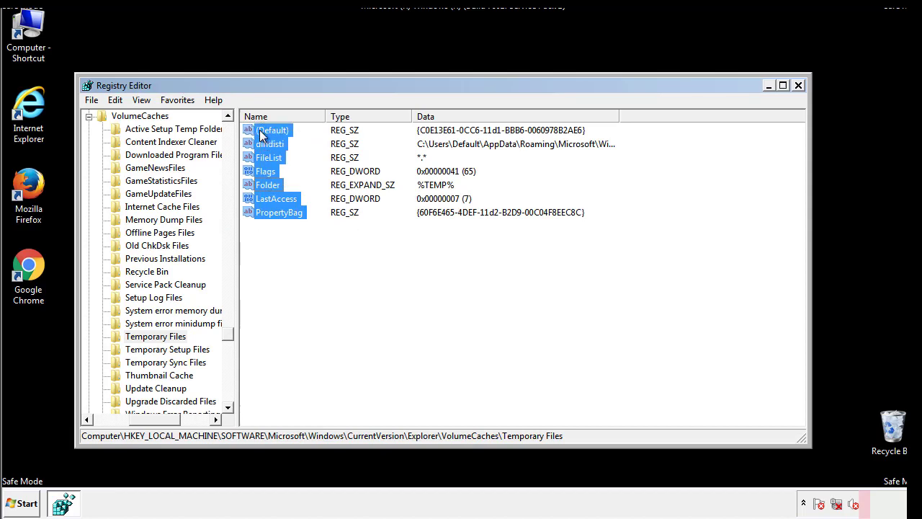
{"action": "right_click", "coordinate": [261, 135]}
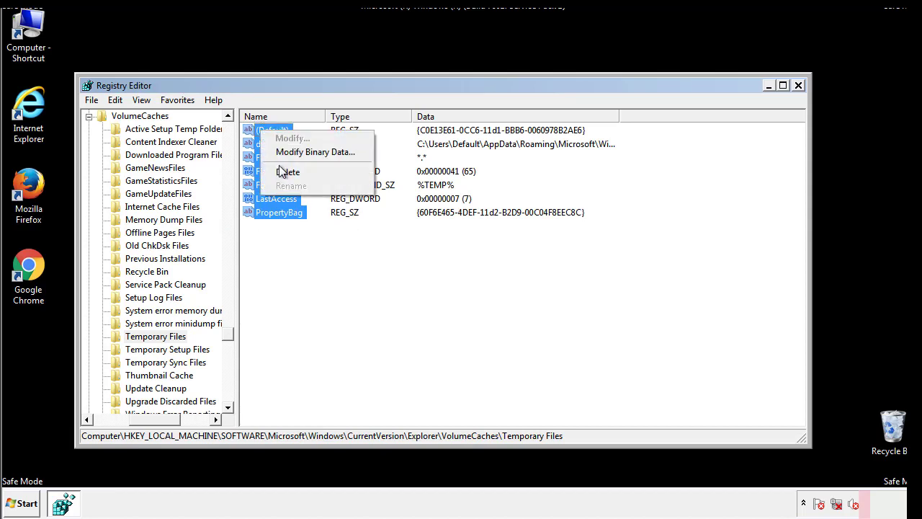
{"action": "left_click", "coordinate": [281, 172]}
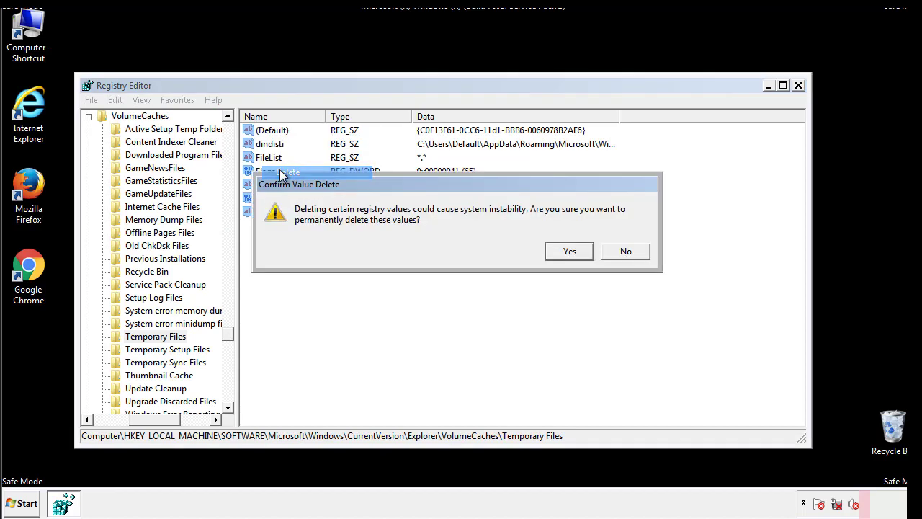
{"action": "left_click", "coordinate": [570, 252]}
{"action": "left_click", "coordinate": [321, 178]}
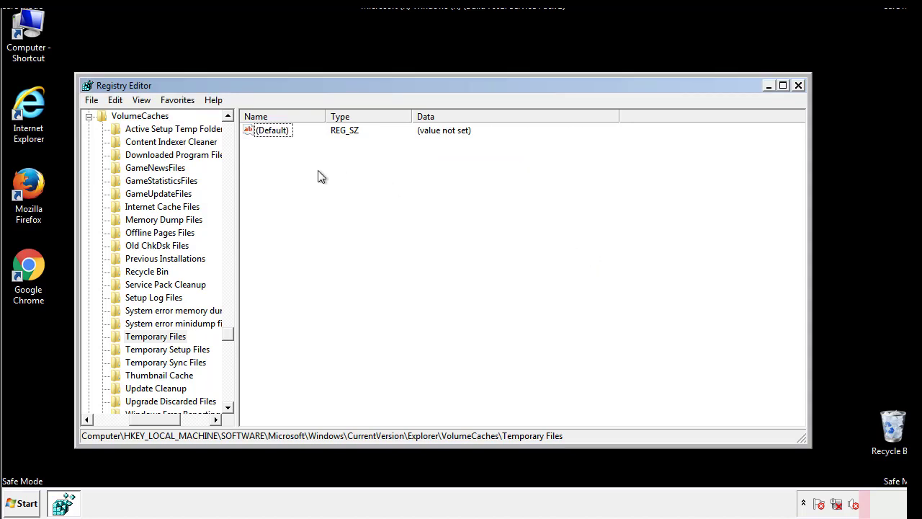
{"action": "left_click", "coordinate": [800, 86]}
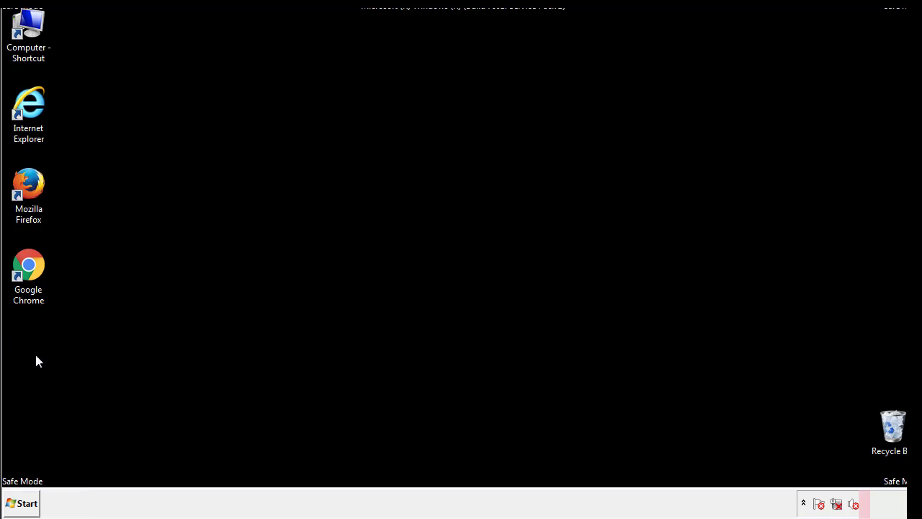
Open the System Configuration utility by searching for msconfig
{"action": "left_click", "coordinate": [15, 504]}
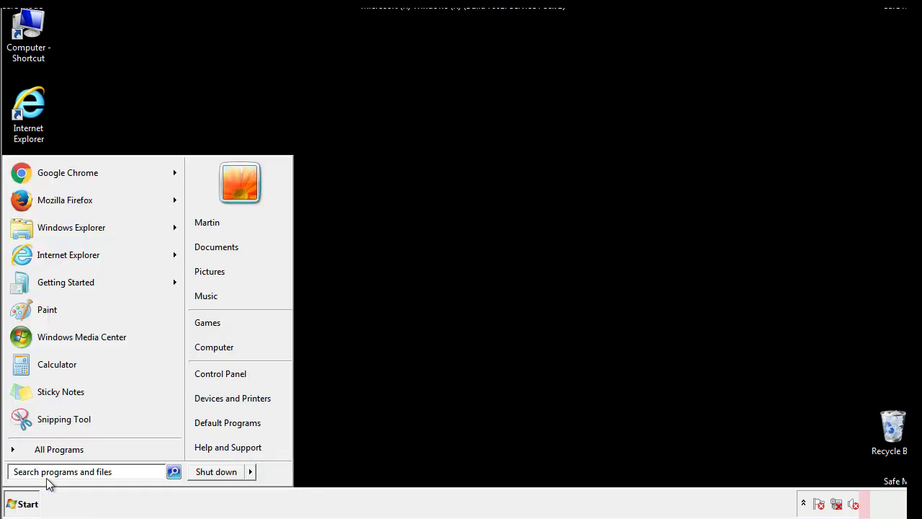
{"action": "type", "text": "mscon"}
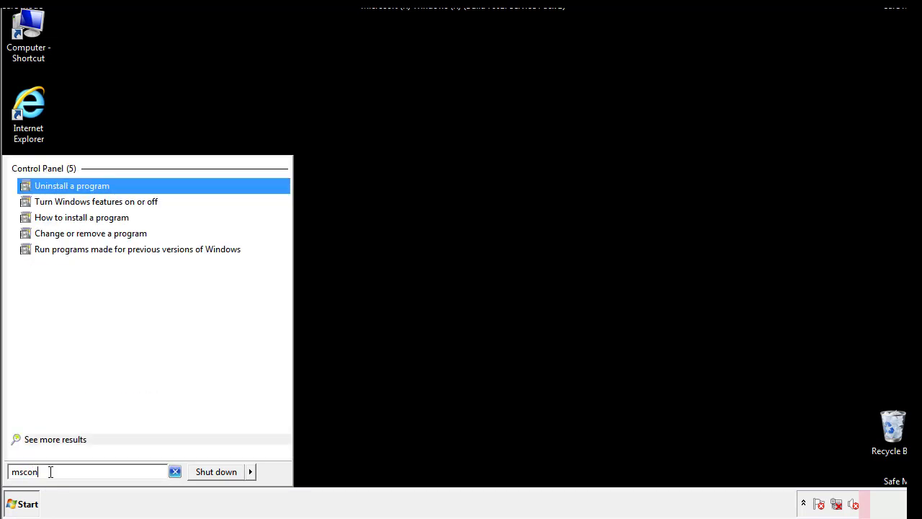
{"action": "type", "text": "fig"}
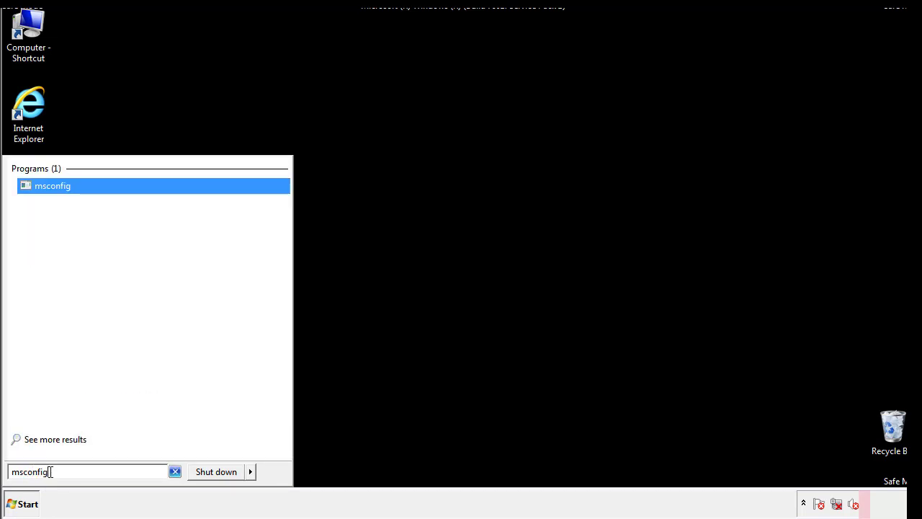
{"action": "key", "text": "Return"}
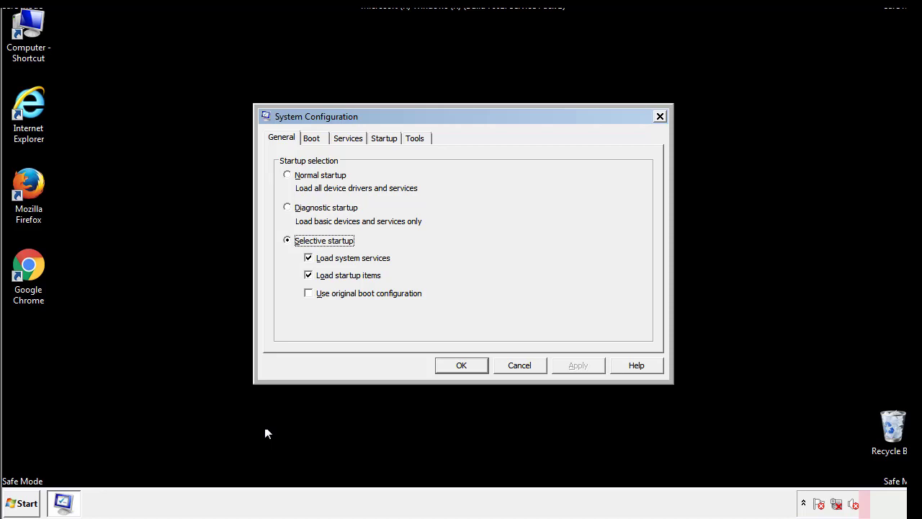
Turn off Safe boot in the boot options, apply the change and restart the computer
{"action": "left_click", "coordinate": [315, 138]}
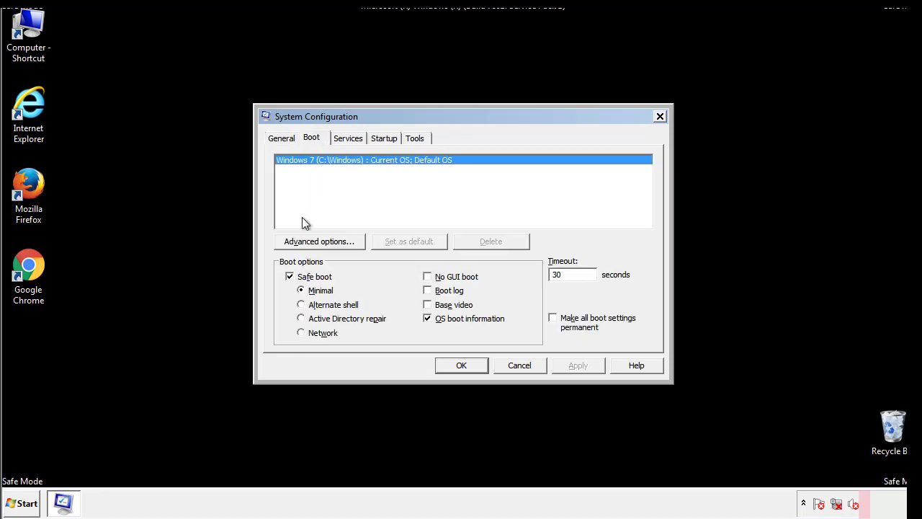
{"action": "left_click", "coordinate": [292, 278]}
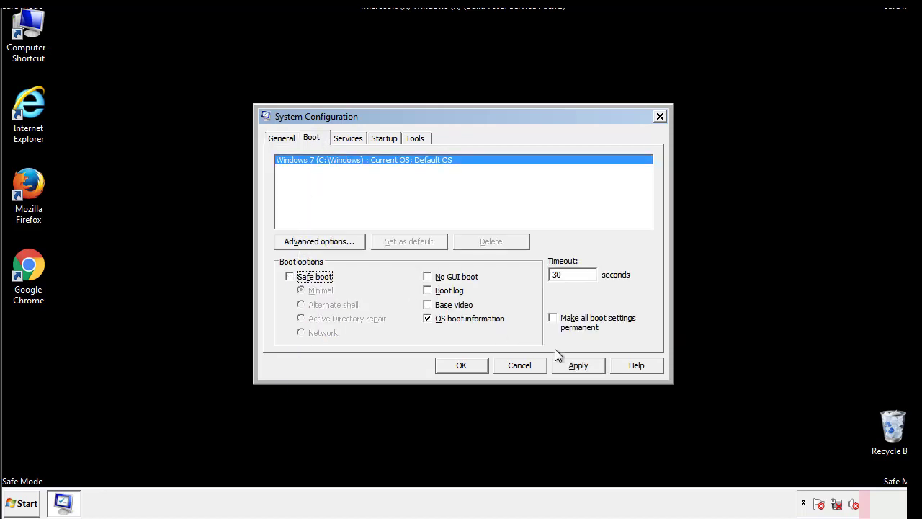
{"action": "left_click", "coordinate": [580, 365]}
{"action": "left_click", "coordinate": [459, 366]}
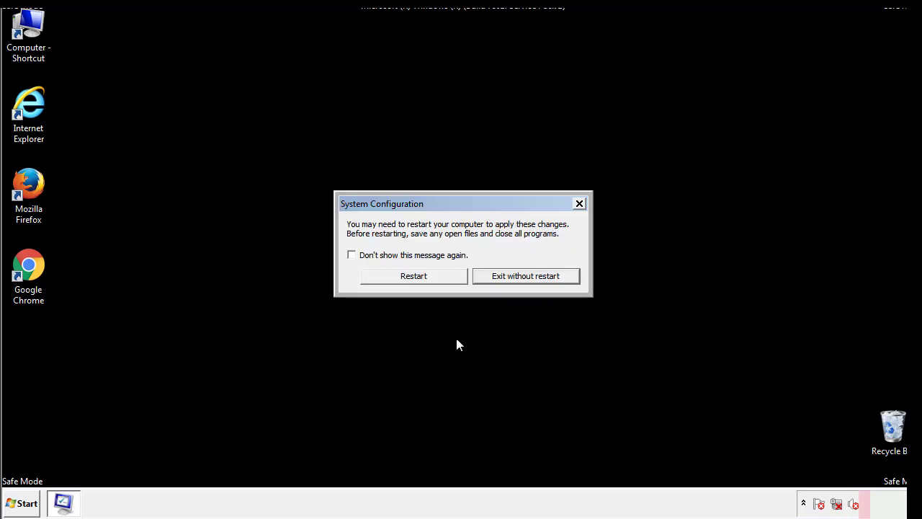
{"action": "left_click", "coordinate": [427, 281]}
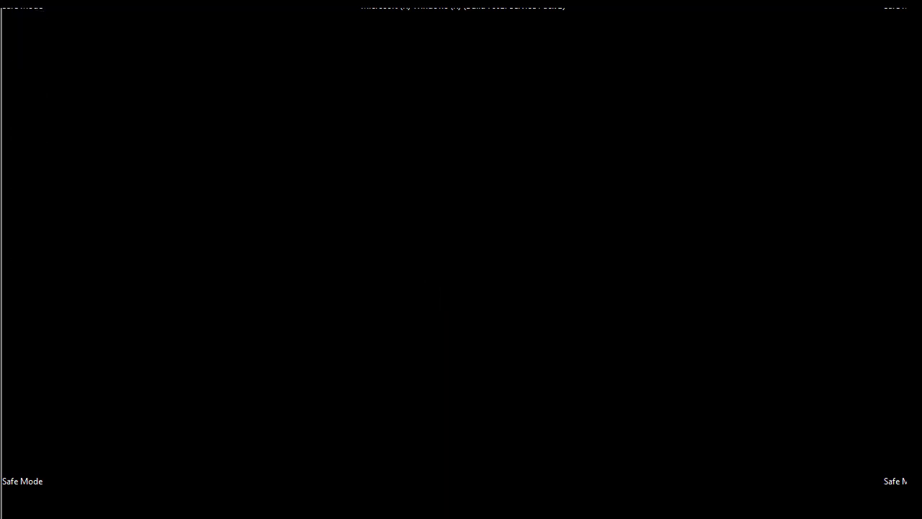